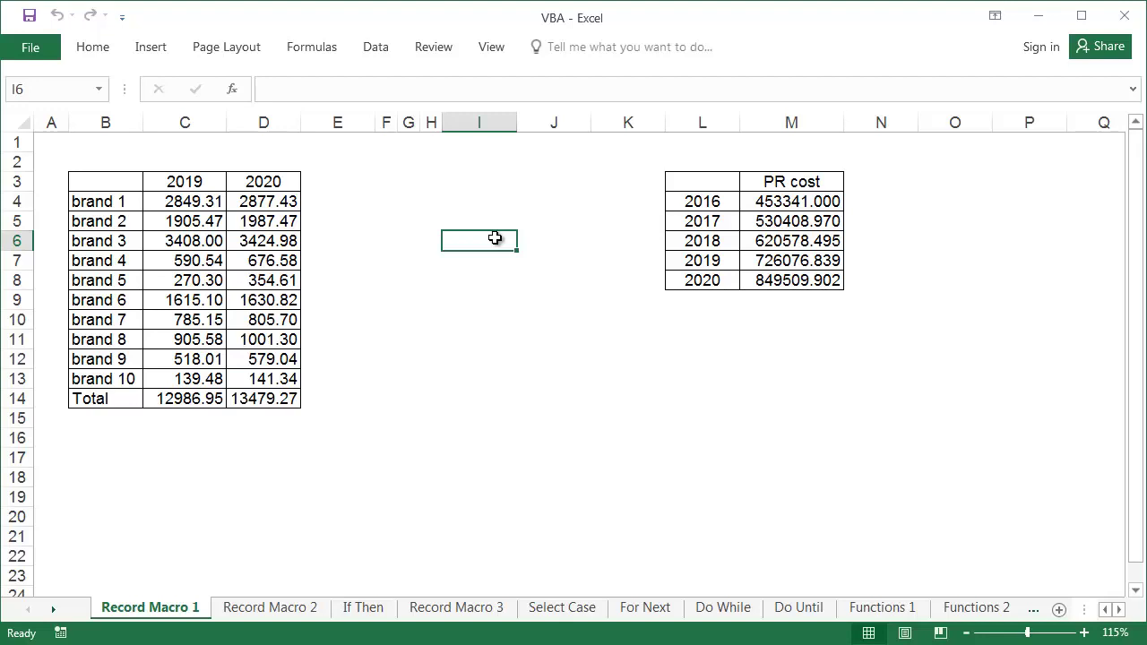
Enable the Developer tab through Customize the Ribbon and switch to it
right_click(332, 56)
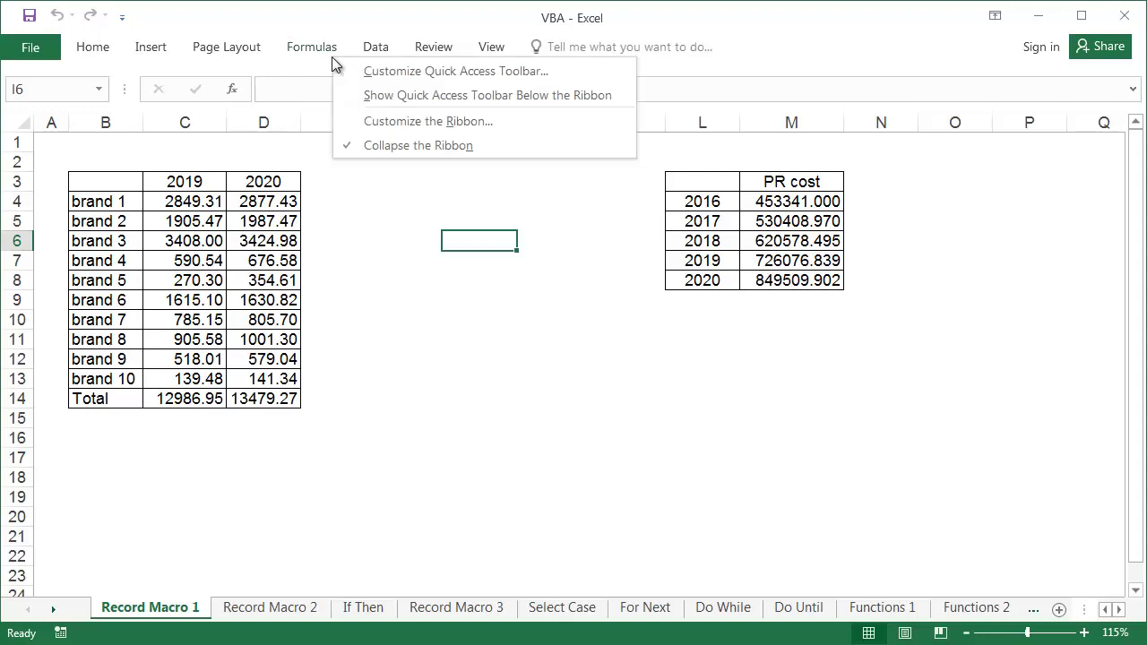
left_click(402, 121)
left_click(722, 333)
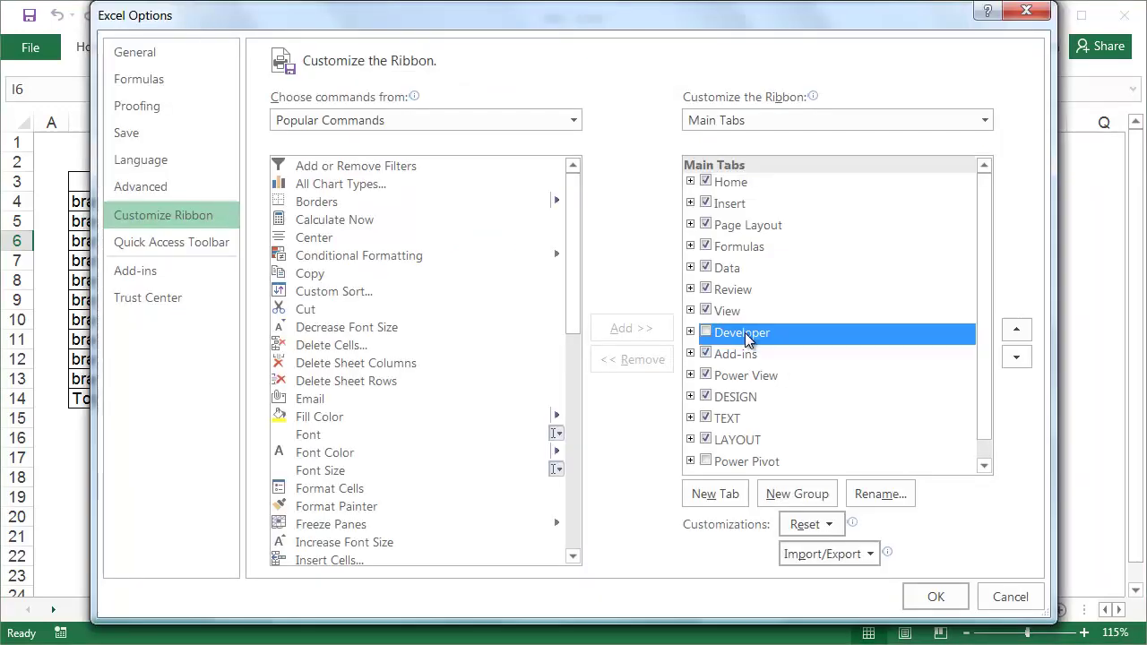
left_click(706, 331)
left_click(936, 597)
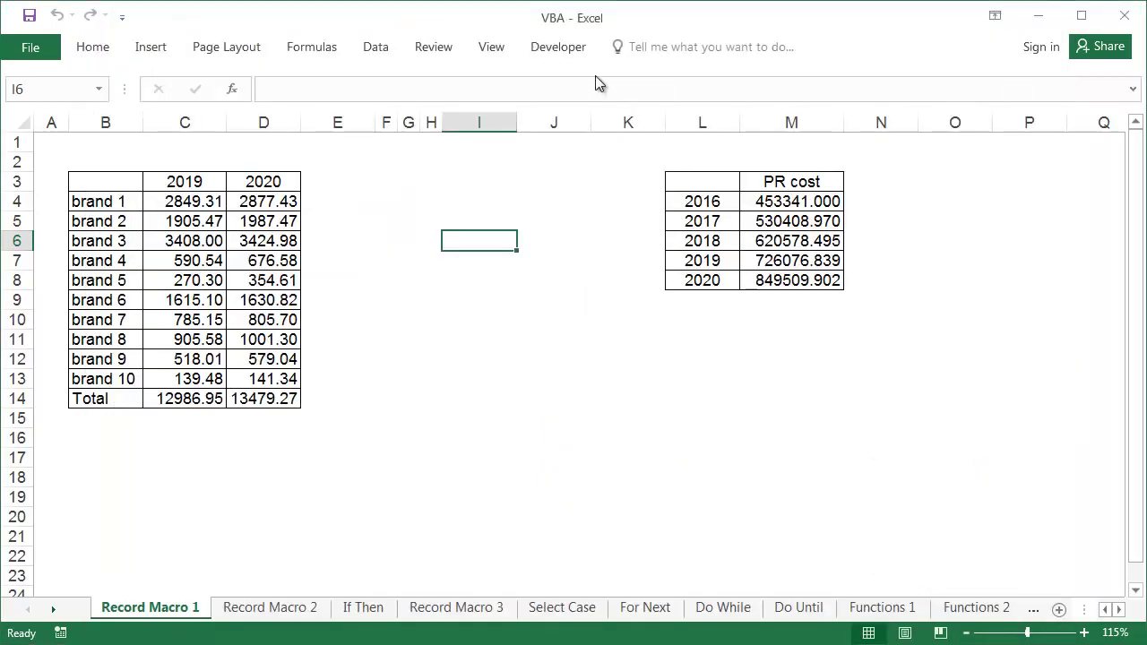
left_click(558, 47)
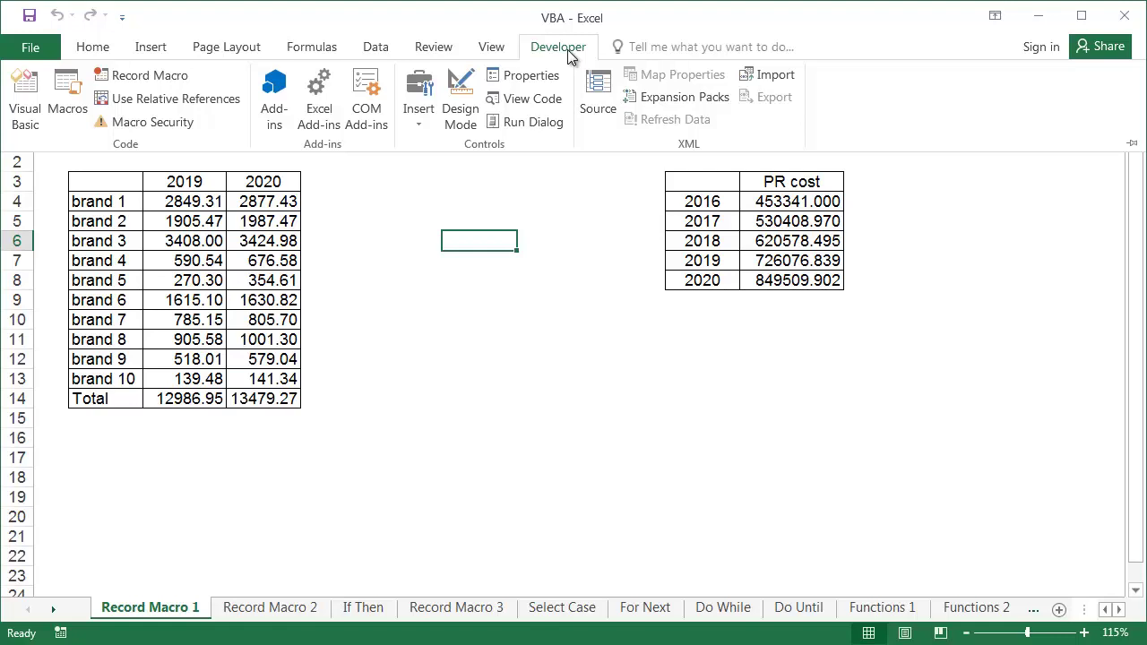
In Macro Security, try Disable with notification, then settle on Enable all macros
left_click(152, 122)
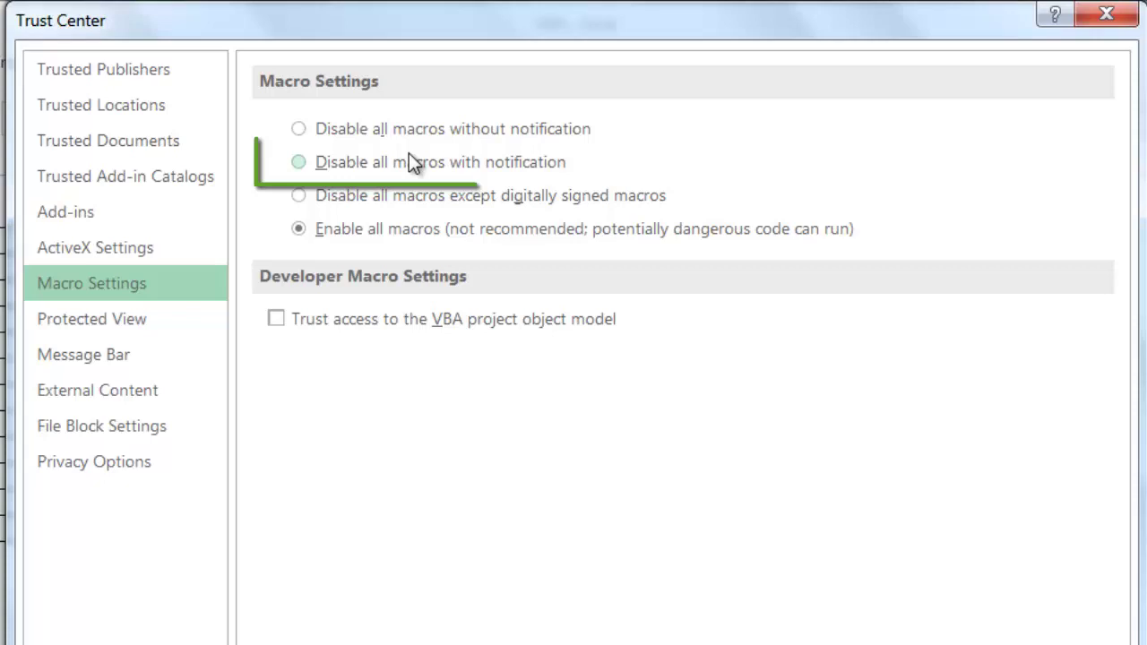
left_click(310, 169)
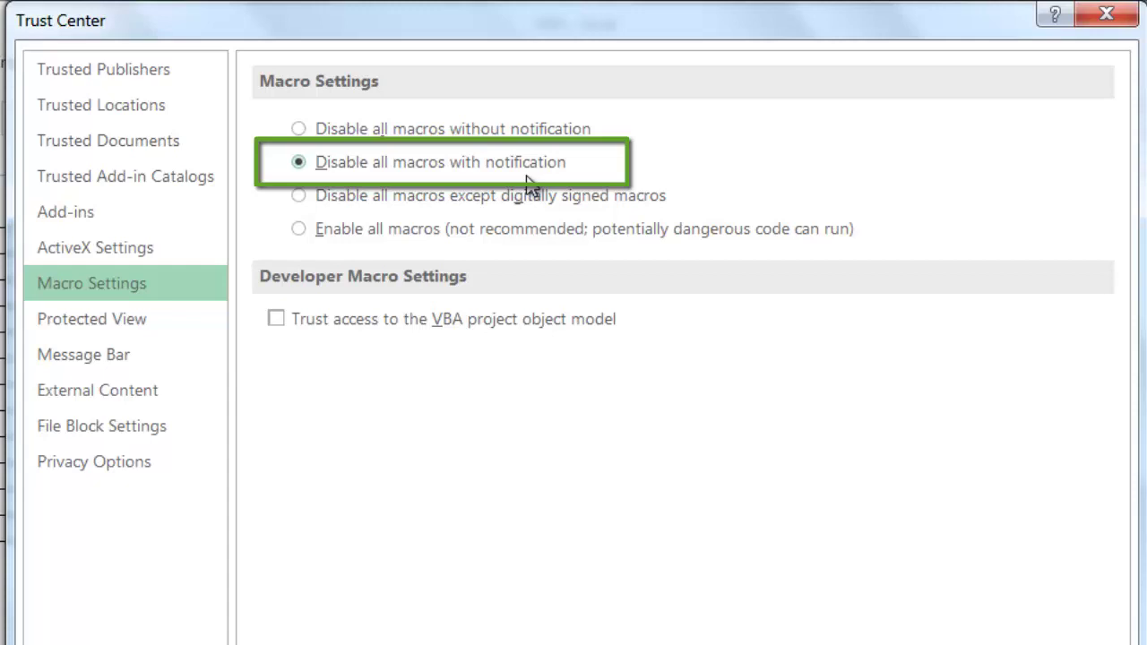
left_click(350, 230)
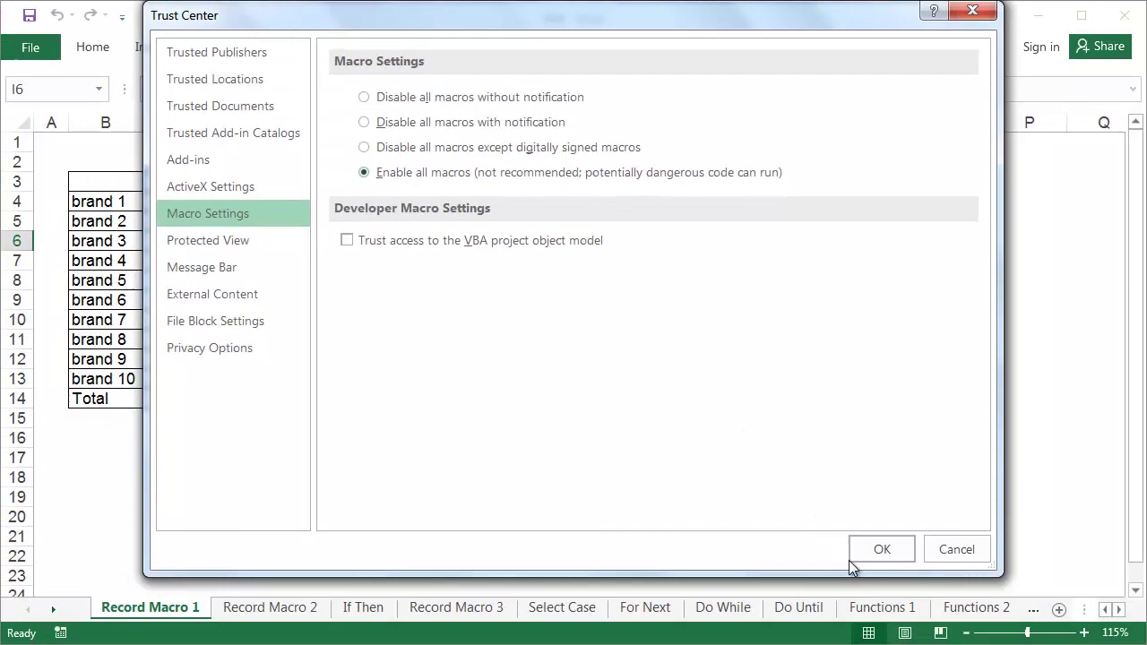
left_click(864, 558)
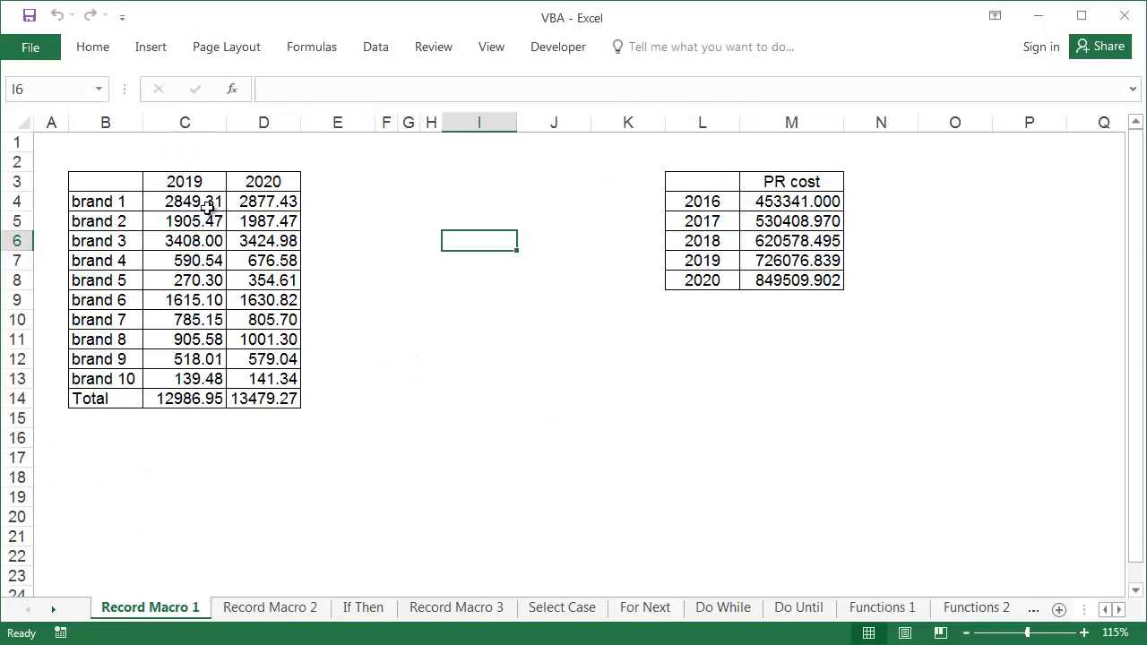
left_click_drag(208, 207, 287, 394)
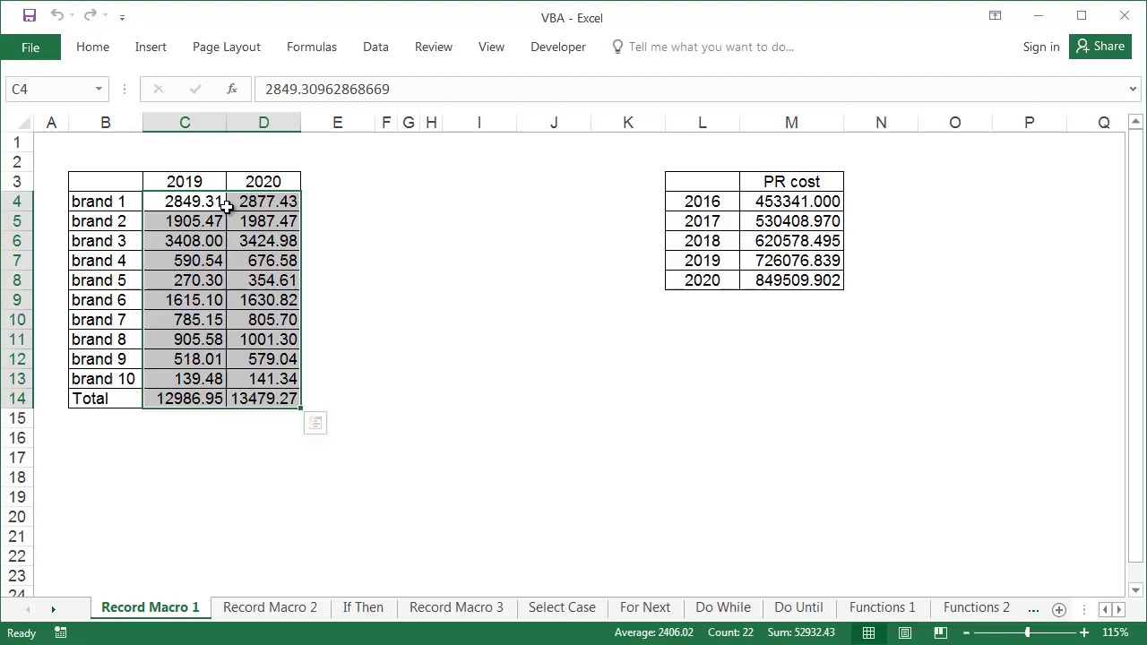
right_click(247, 215)
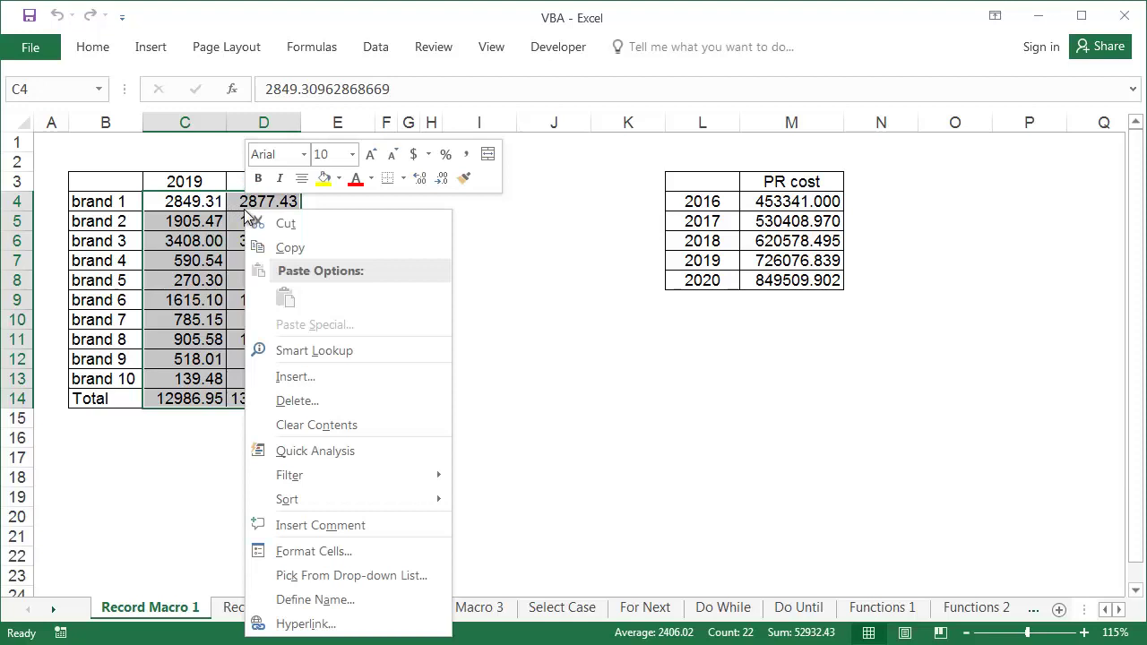
left_click(371, 551)
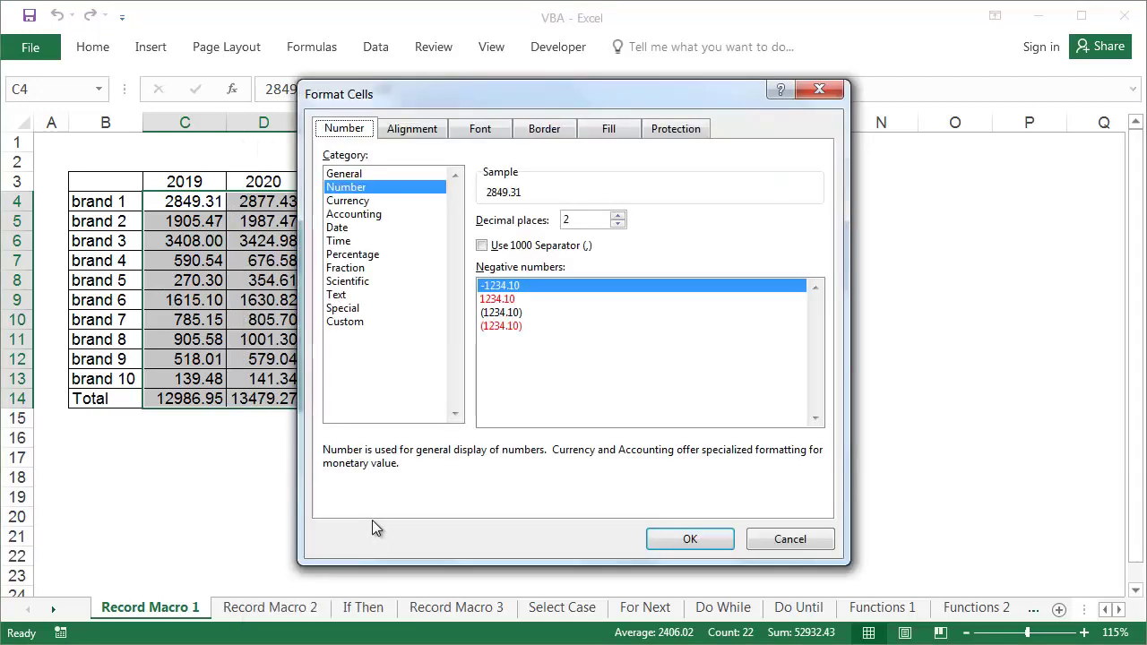
left_click(617, 224)
left_click(616, 224)
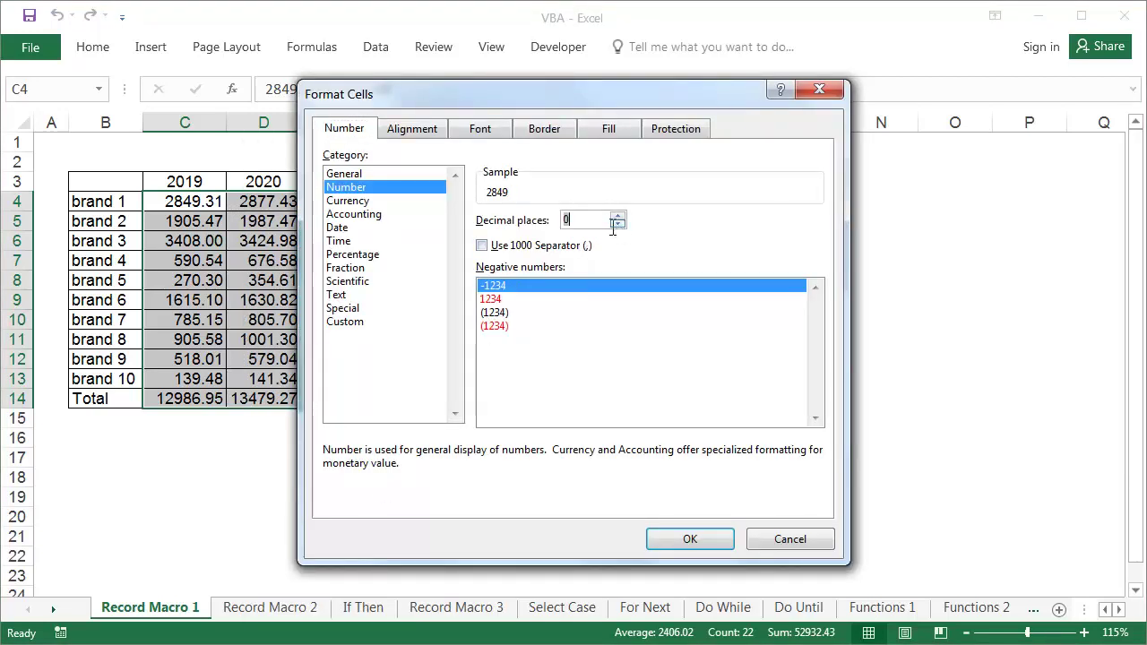
left_click(567, 245)
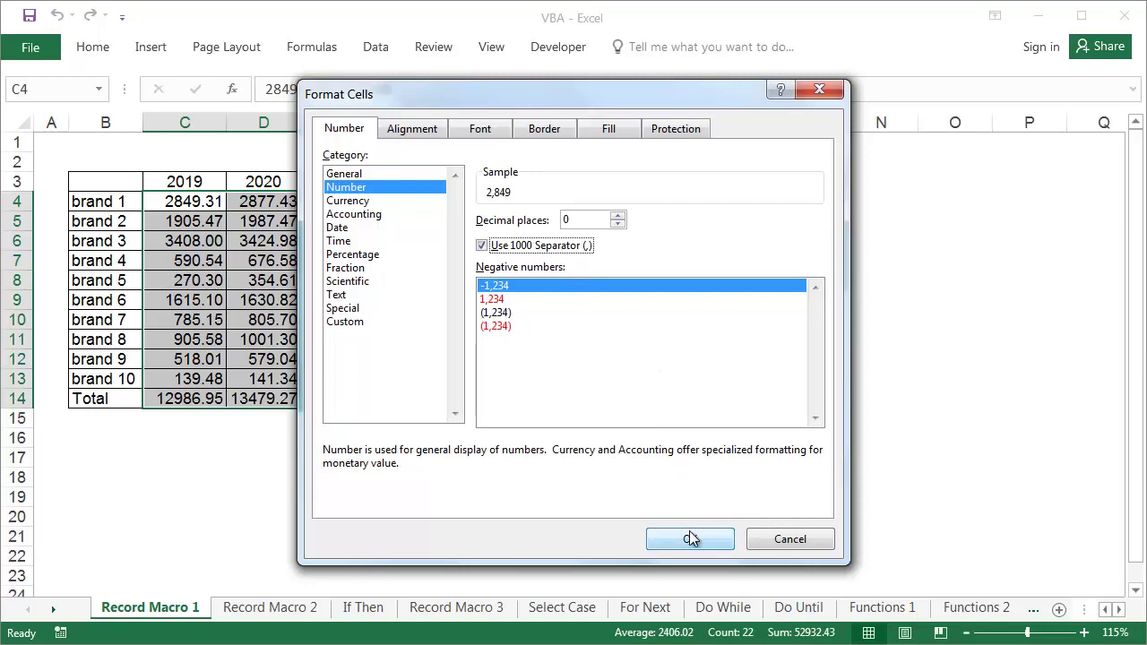
left_click(766, 539)
left_click(378, 259)
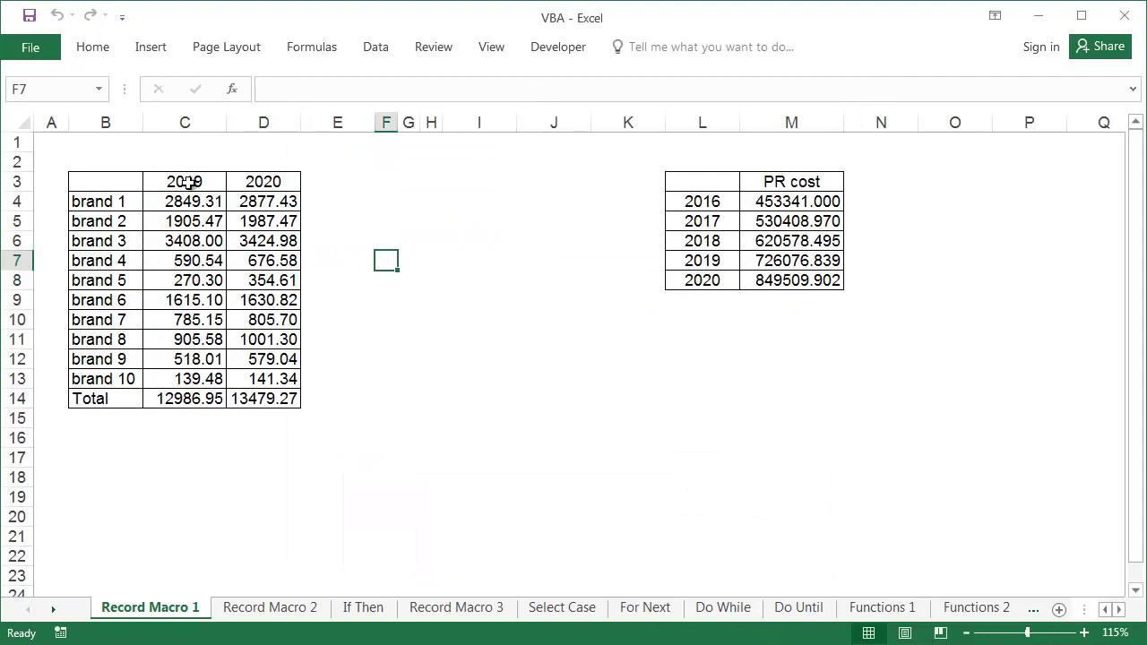
With C4 selected, start recording Number_format with shortcut Ctrl+E, stored in Personal Macro Workbook
left_click(210, 201)
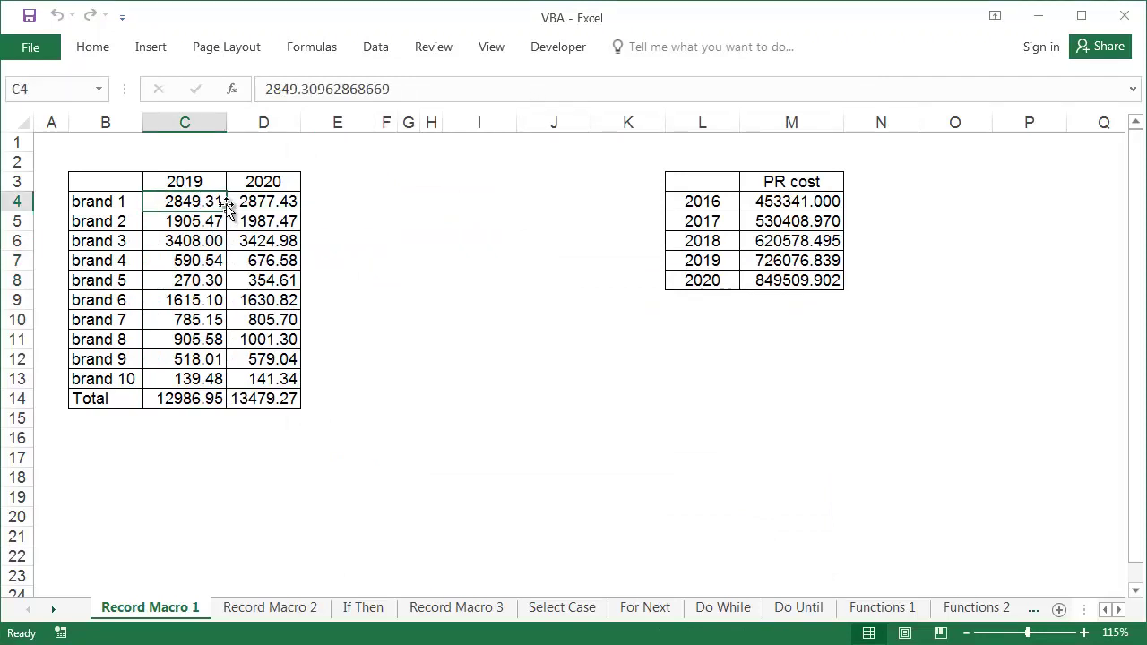
left_click(557, 47)
left_click(173, 79)
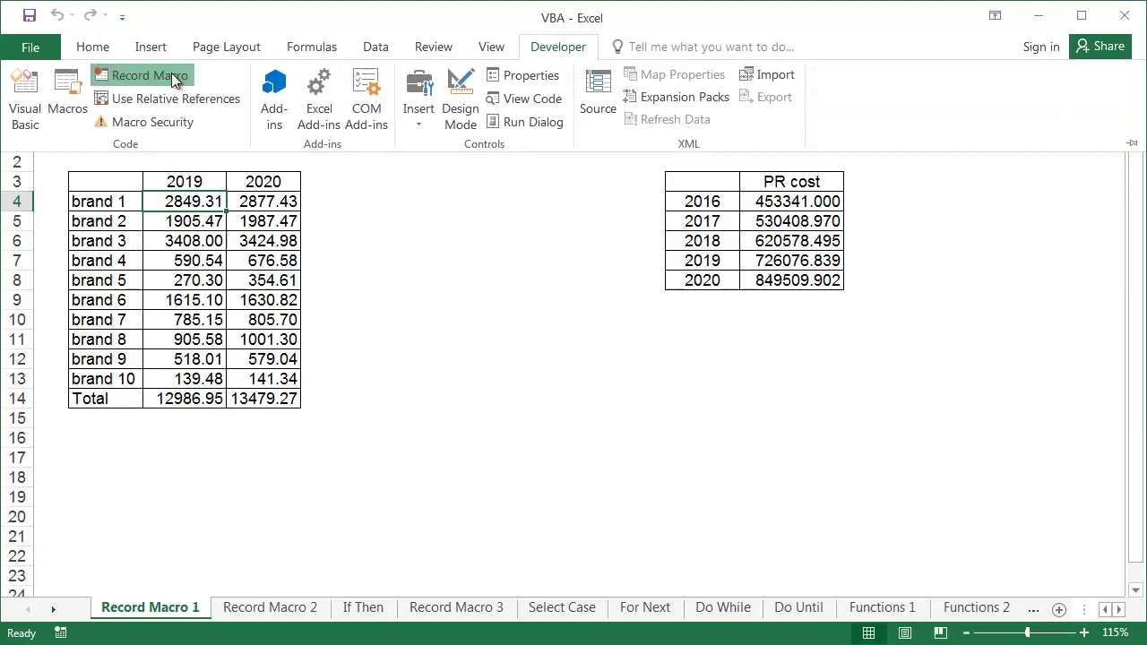
left_click_drag(761, 185, 473, 182)
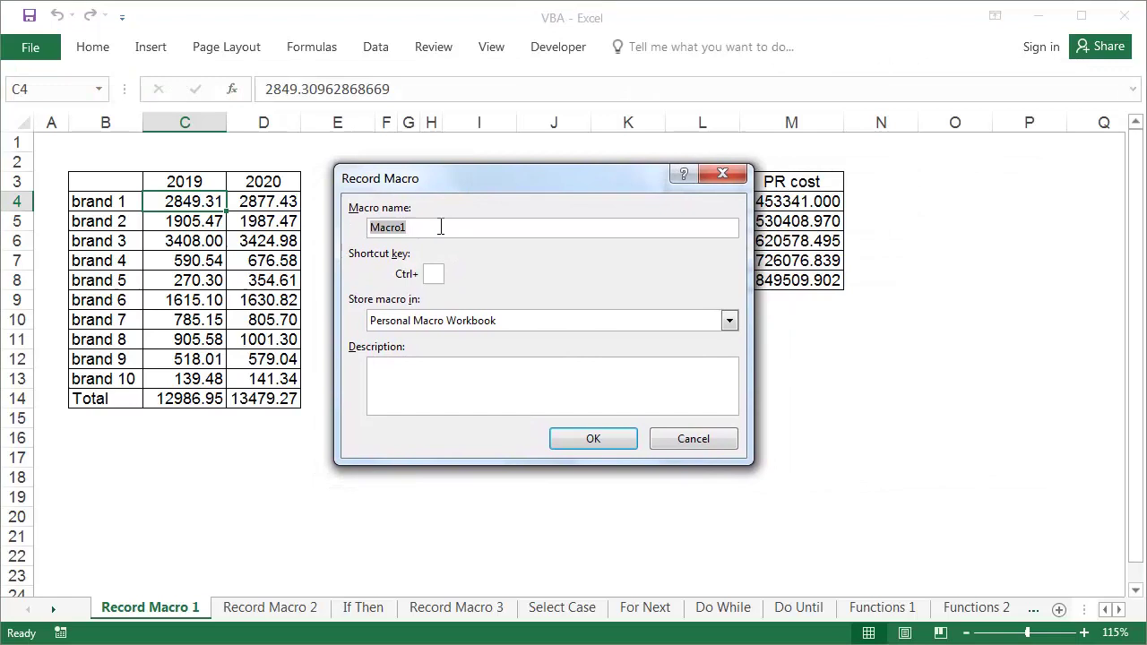
type("Num")
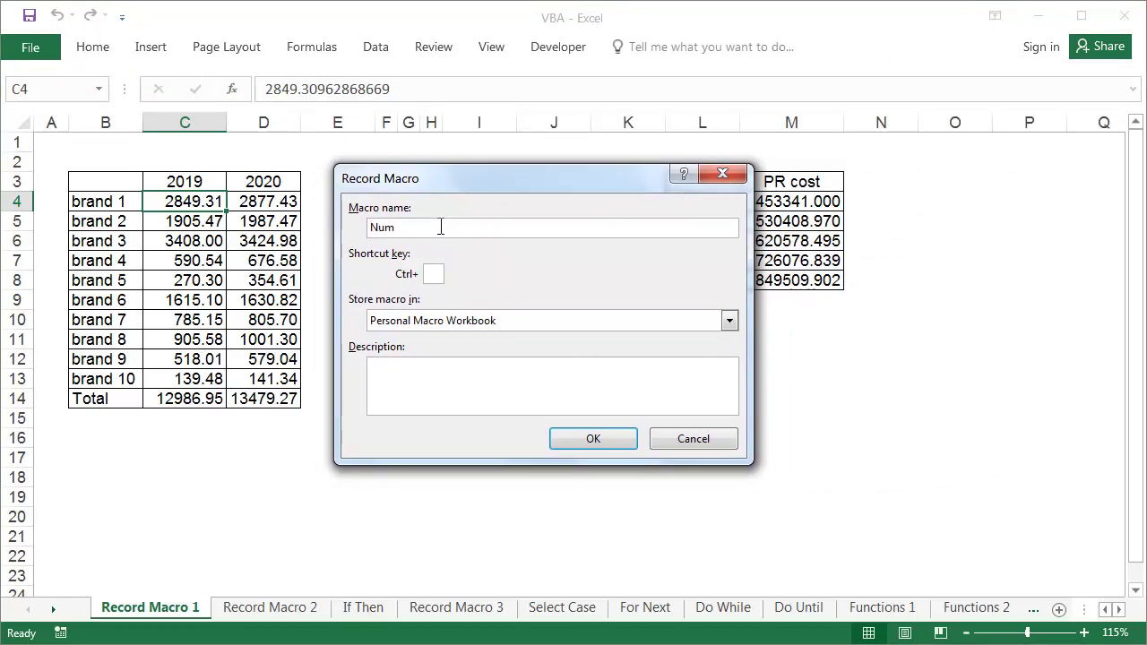
type("ber_")
type("format")
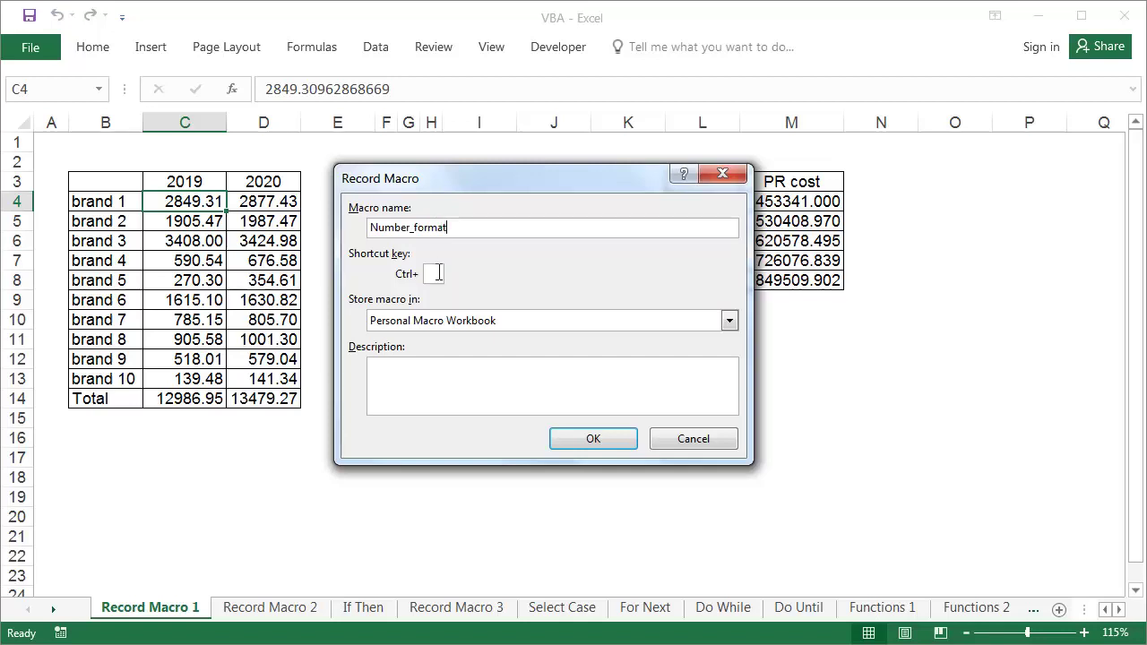
left_click(438, 273)
type("e")
left_click(492, 322)
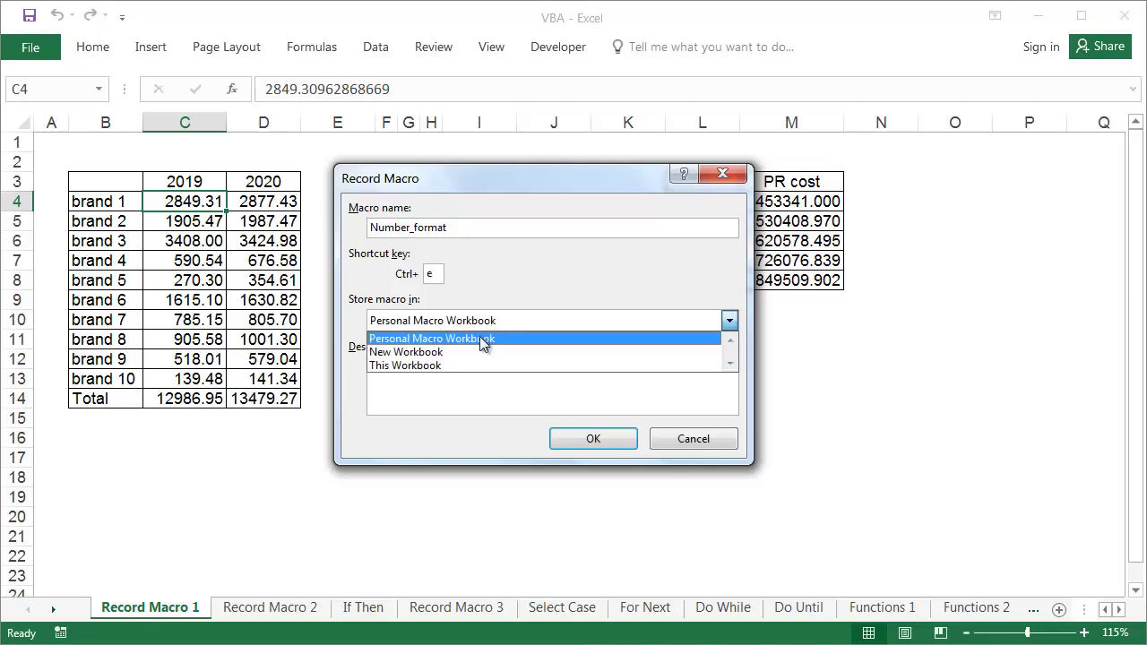
left_click(479, 338)
left_click(602, 438)
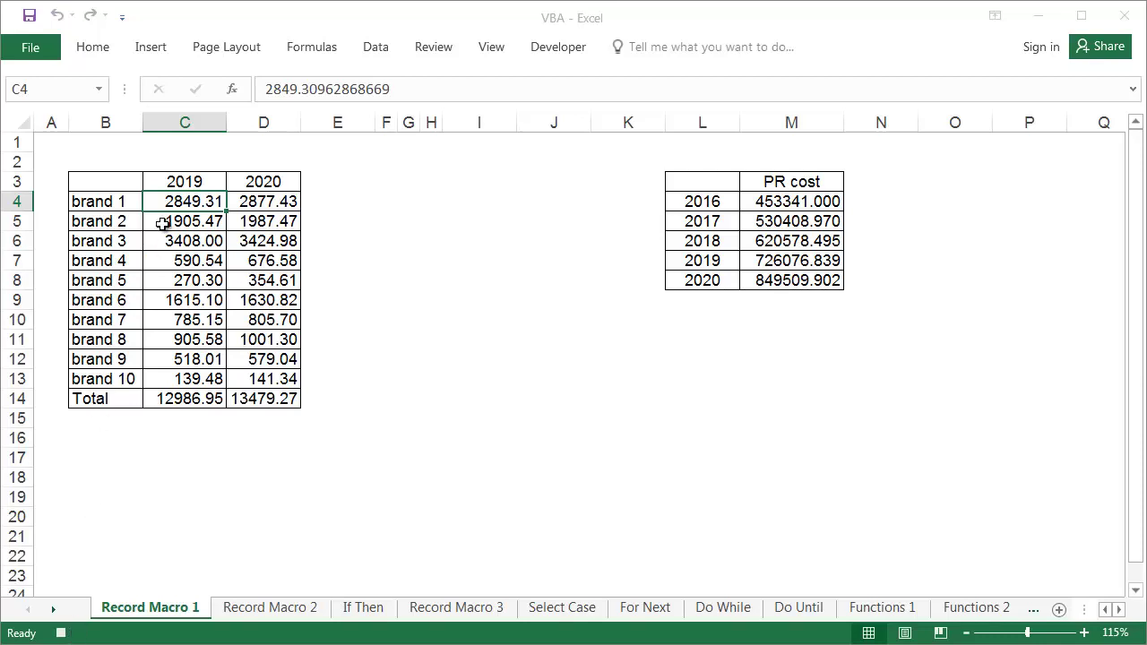
Format C4 with 0 decimal places and a 1000 separator so it reads 2,849
right_click(207, 202)
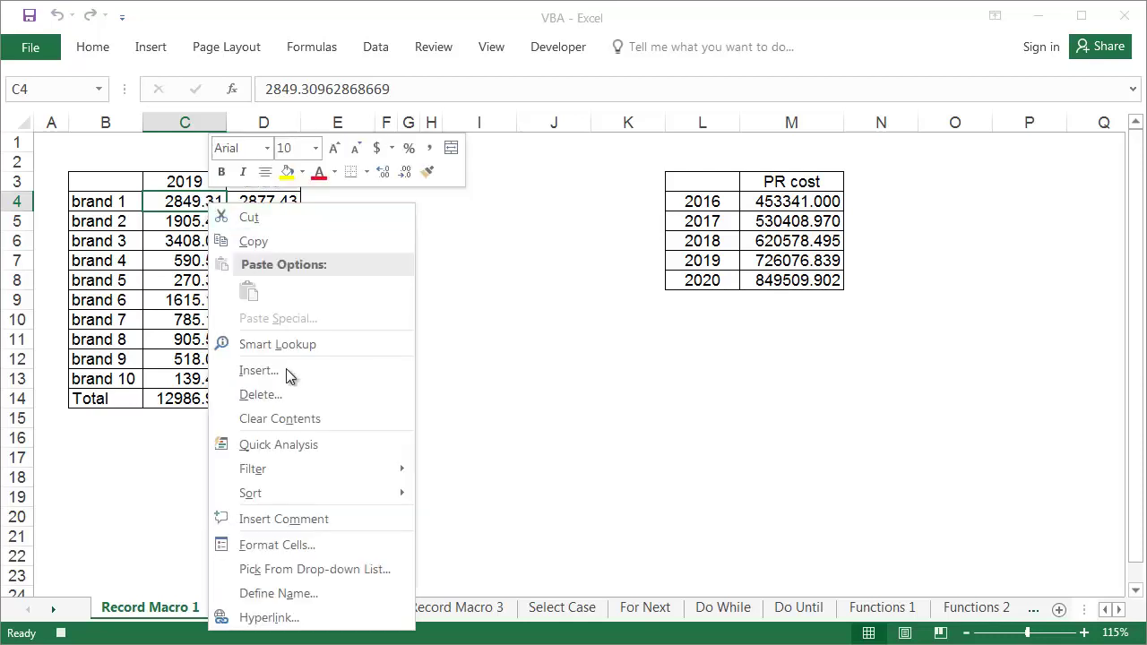
left_click(326, 544)
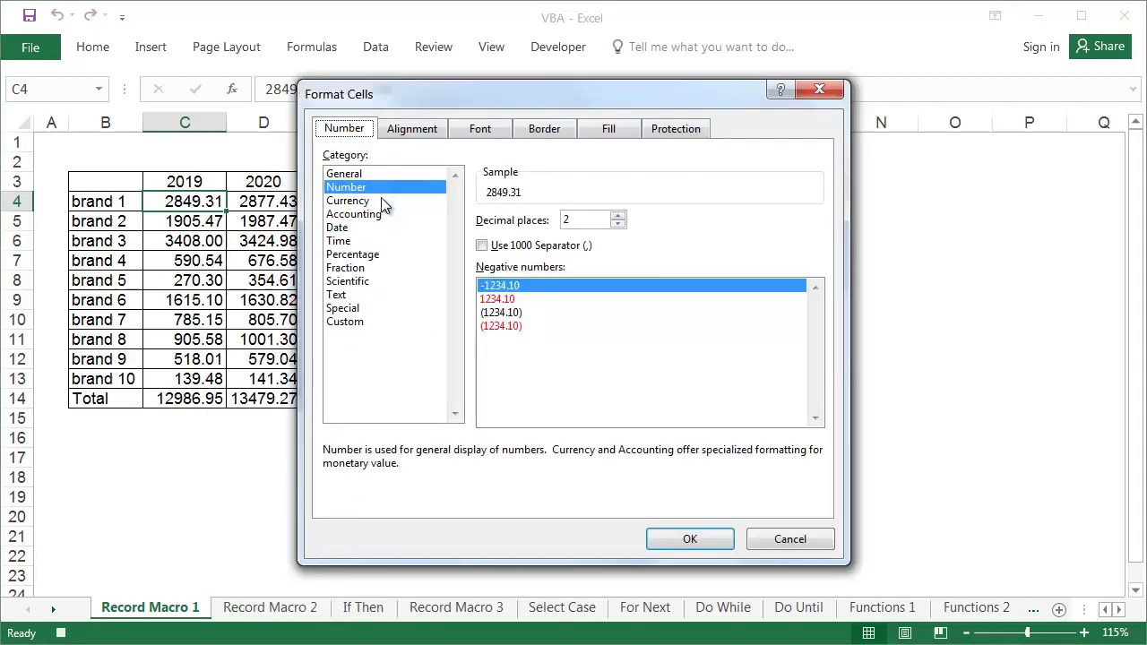
left_click(617, 224)
left_click(617, 224)
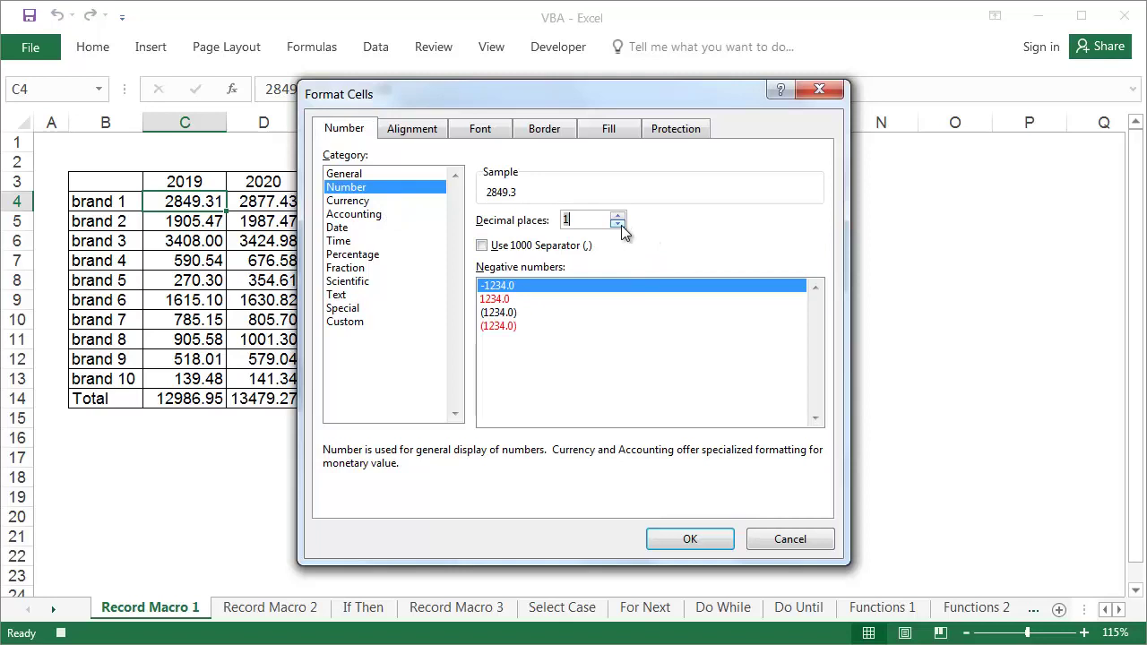
left_click(578, 247)
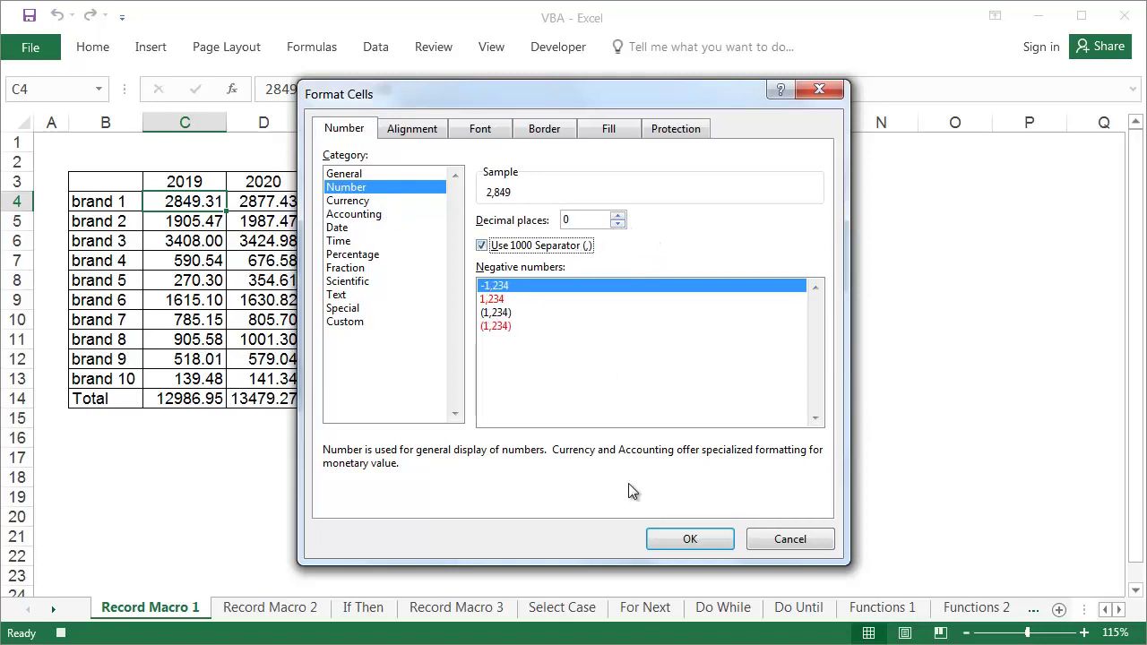
left_click(671, 537)
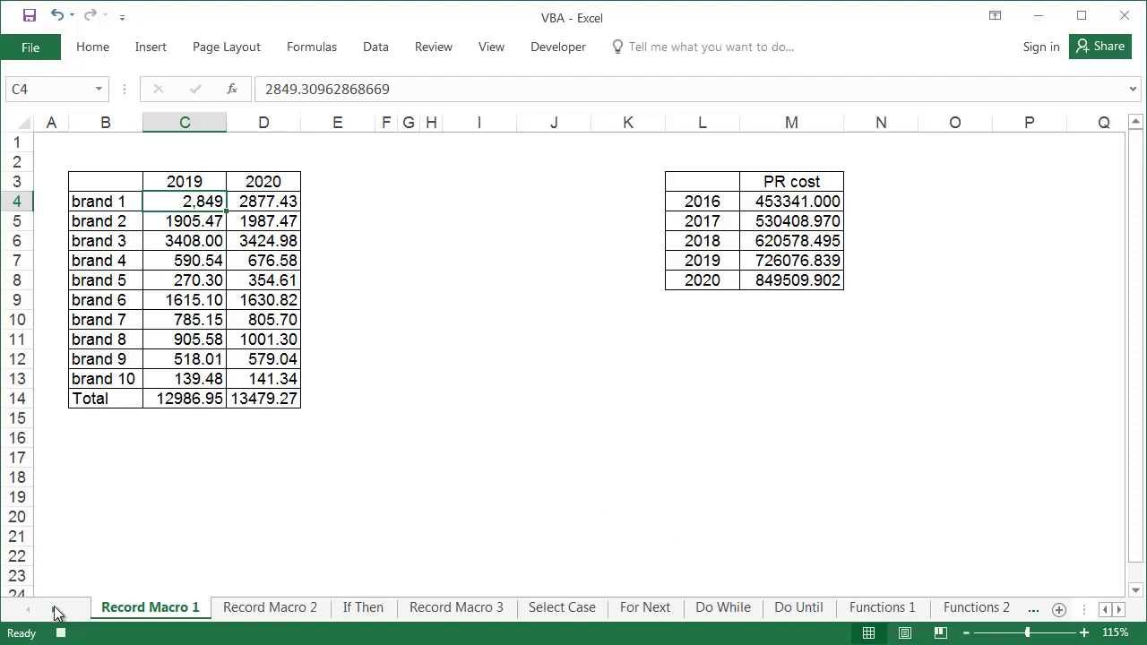
Stop the Number_format macro recording and select cell E4
left_click(557, 46)
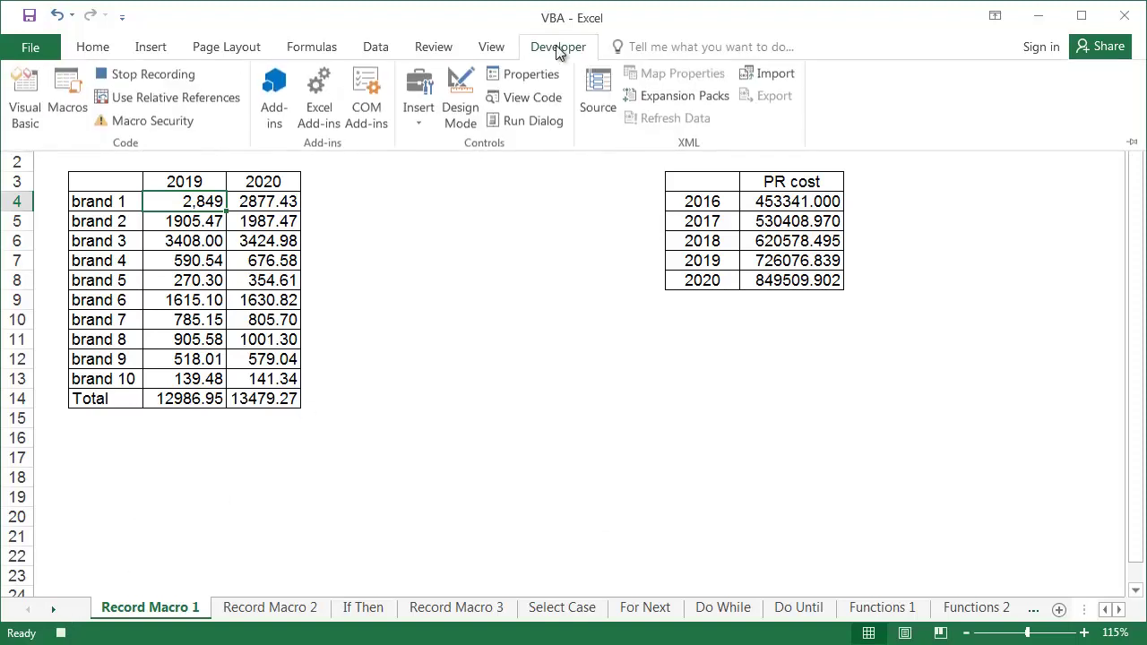
left_click(145, 76)
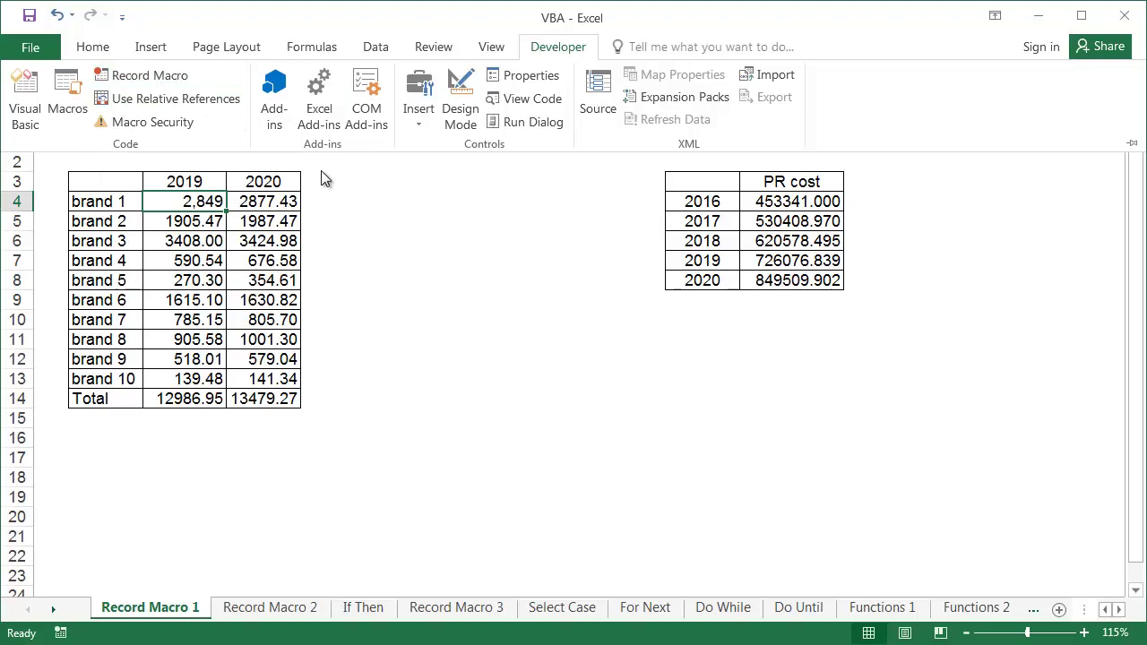
left_click(363, 193)
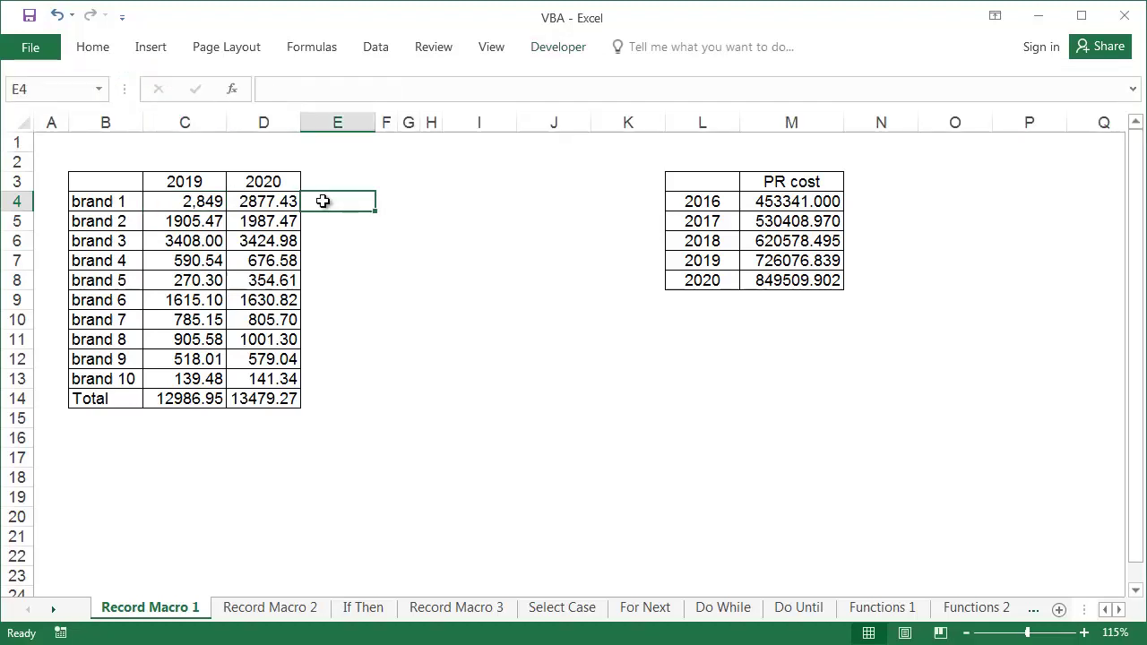
Apply the macro formatting to C5, then to all 2019/2020 brand values and totals
left_click(182, 221)
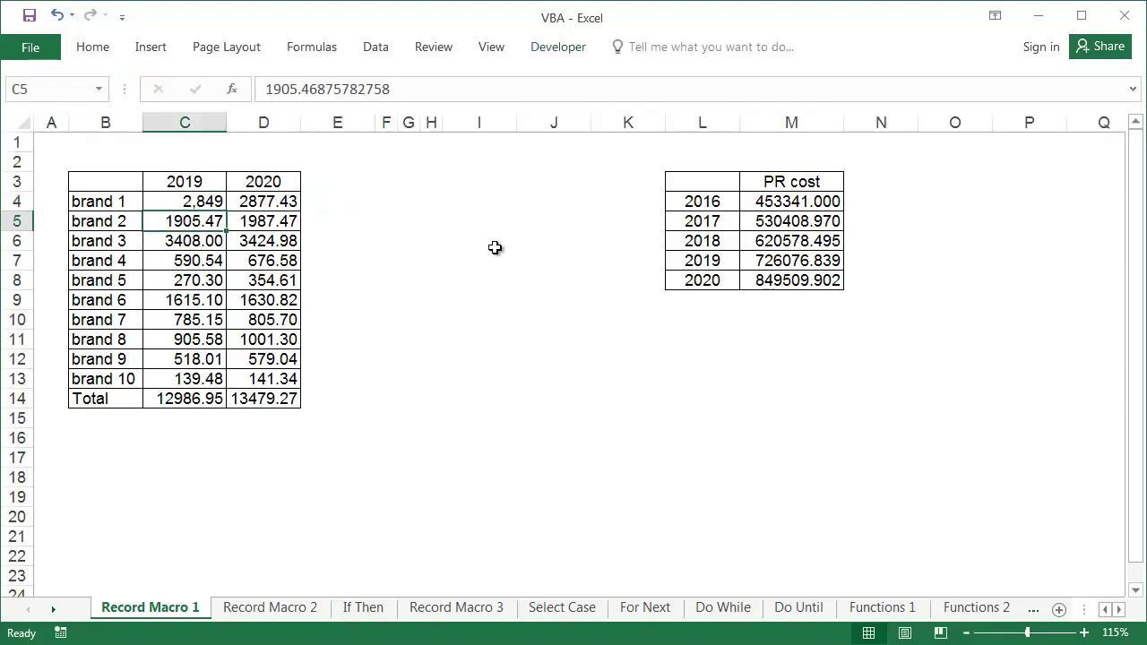
key("ctrl+e")
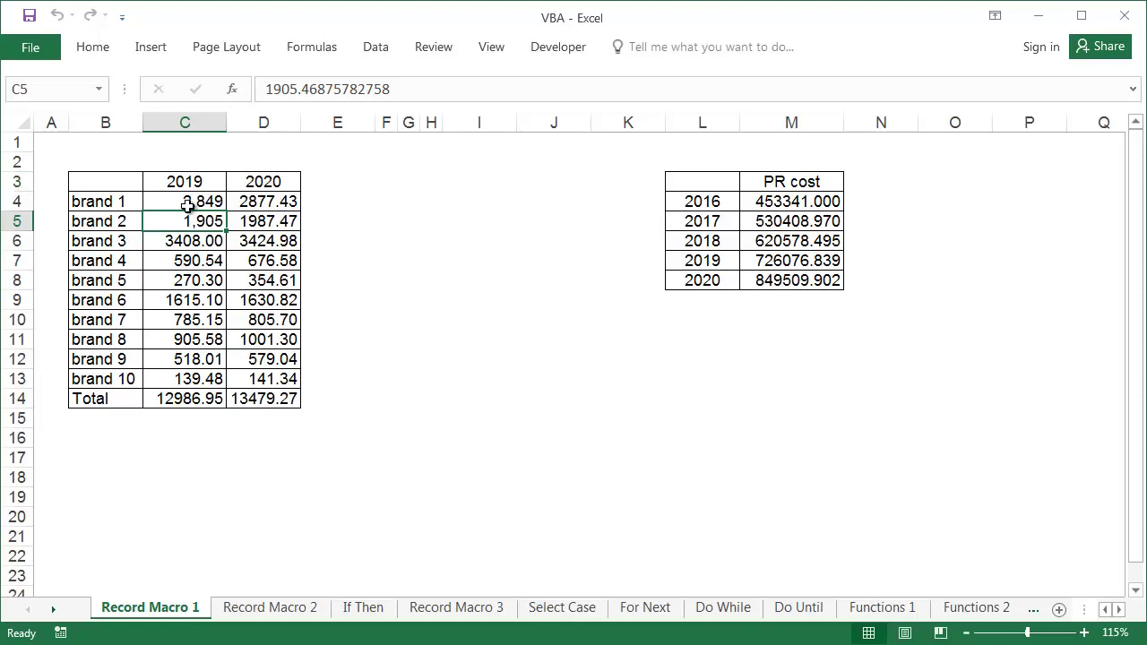
left_click_drag(190, 206, 258, 394)
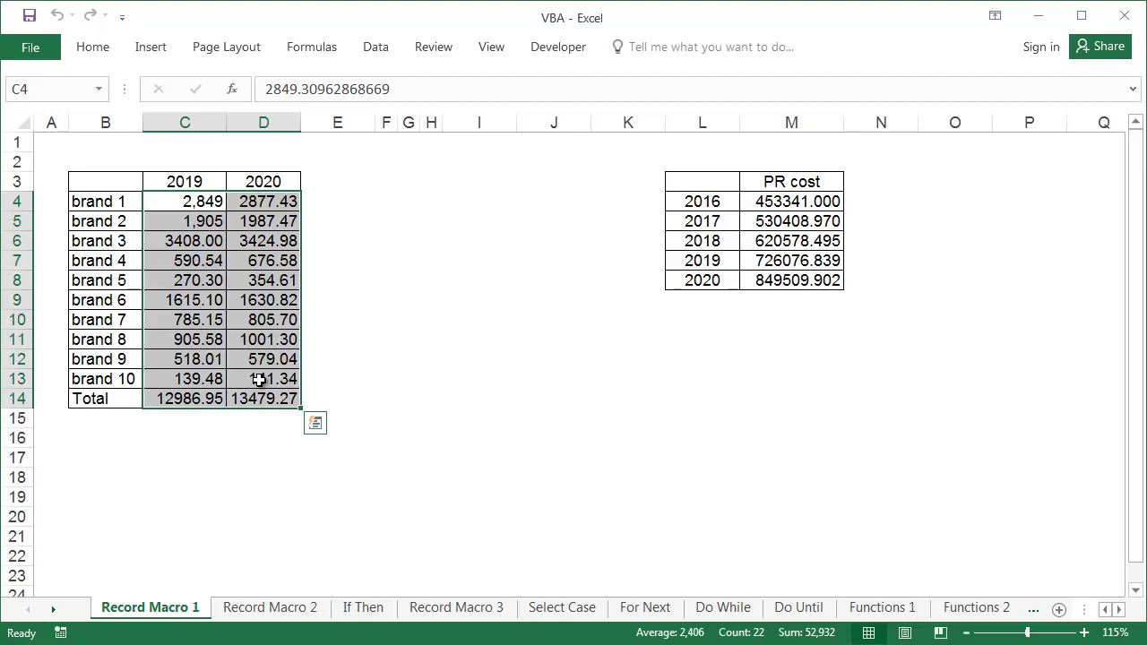
key("ctrl+shift+n")
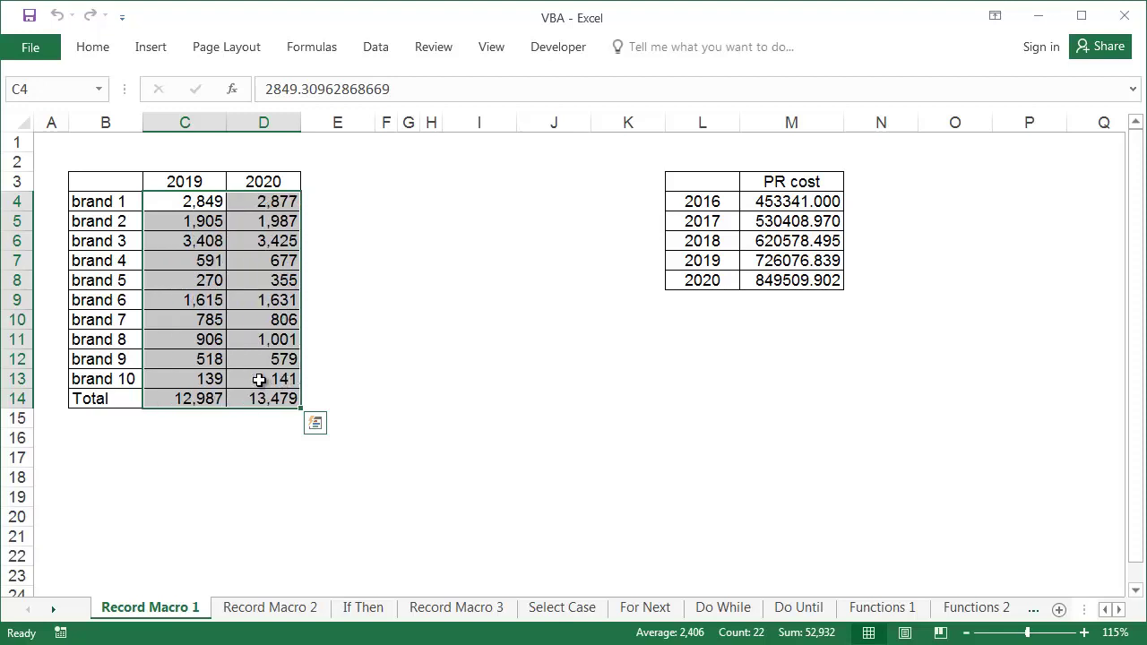
left_click(457, 341)
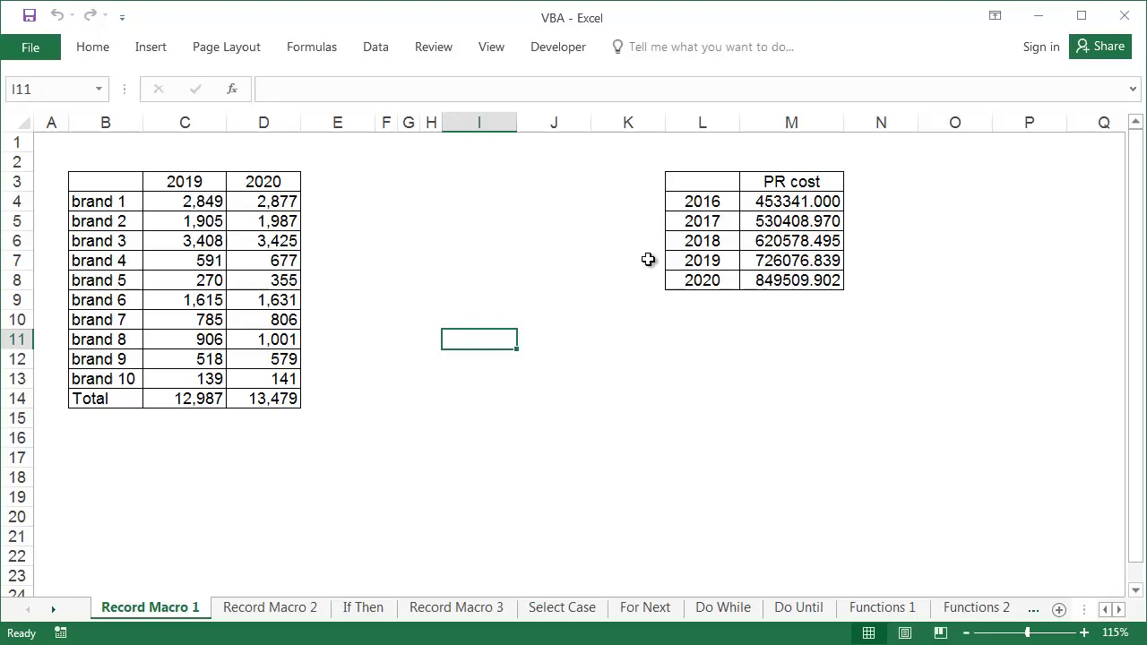
Run PERSONAL.XLSB's Number_format macro on the PR cost values M4:M8
left_click_drag(743, 201, 755, 281)
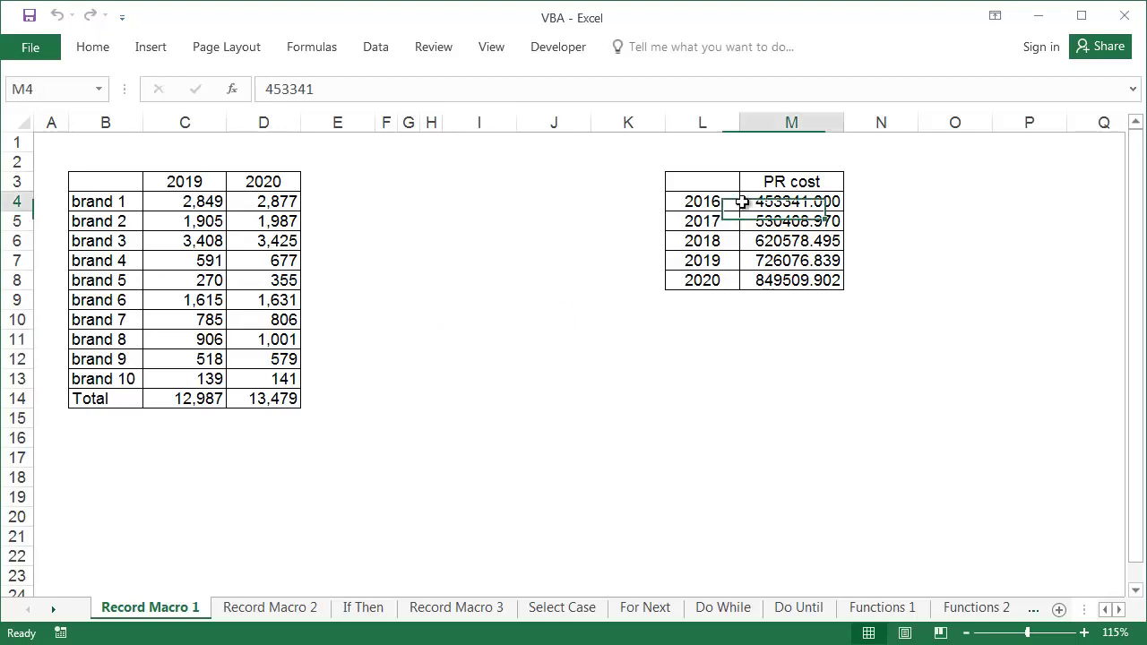
left_click(557, 50)
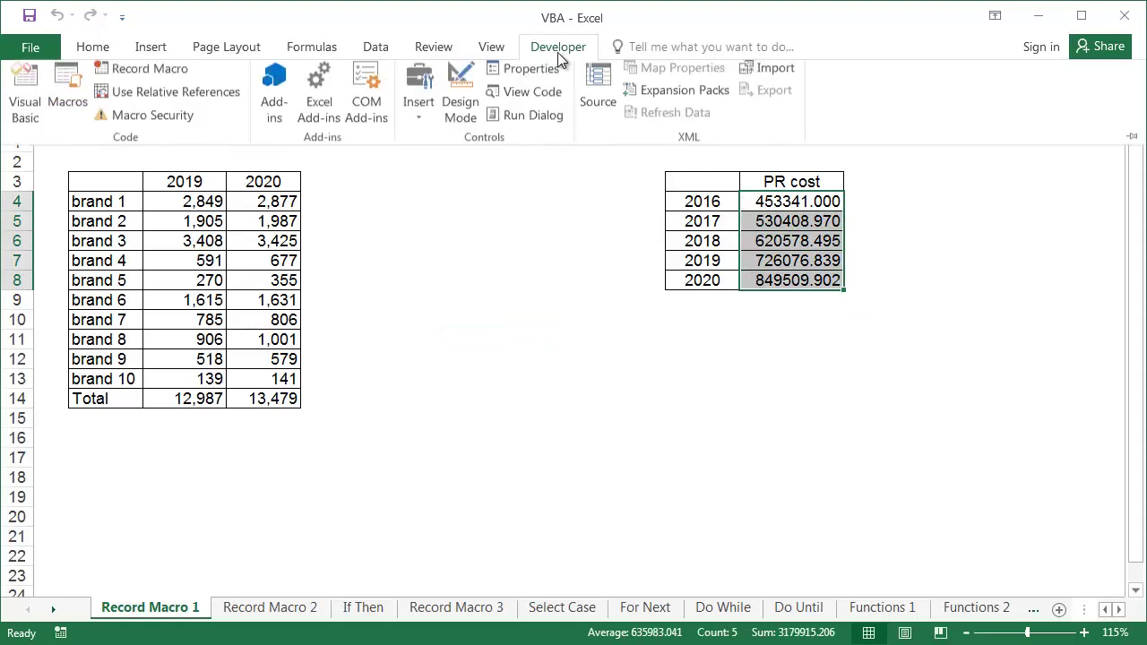
left_click(67, 94)
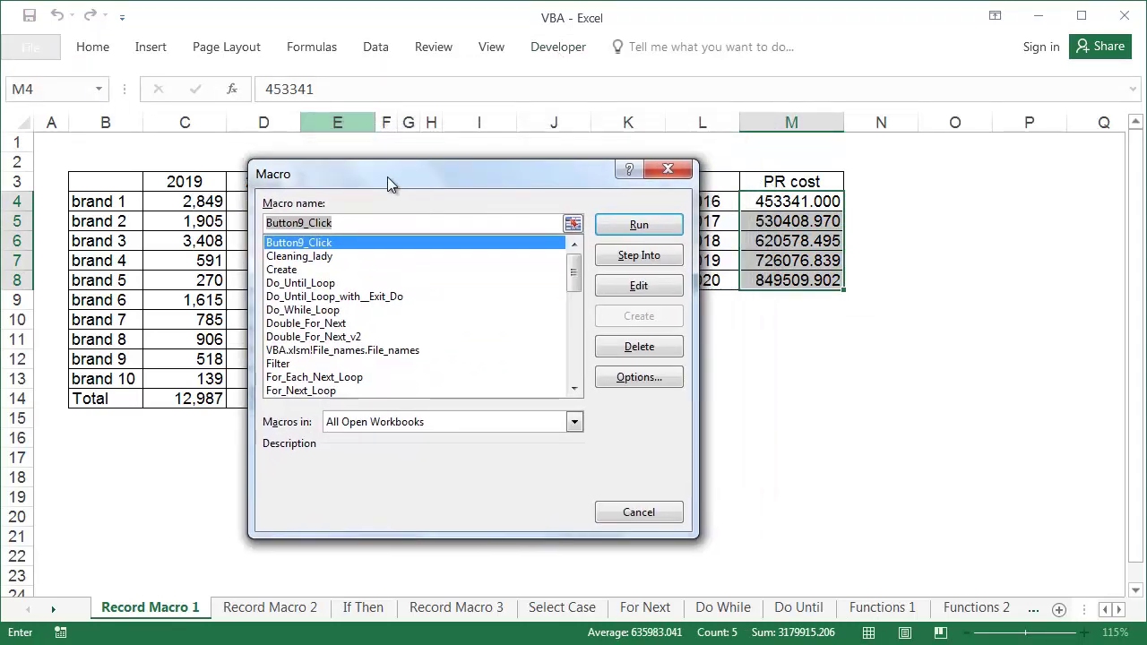
left_click_drag(475, 146, 374, 183)
left_click(544, 390)
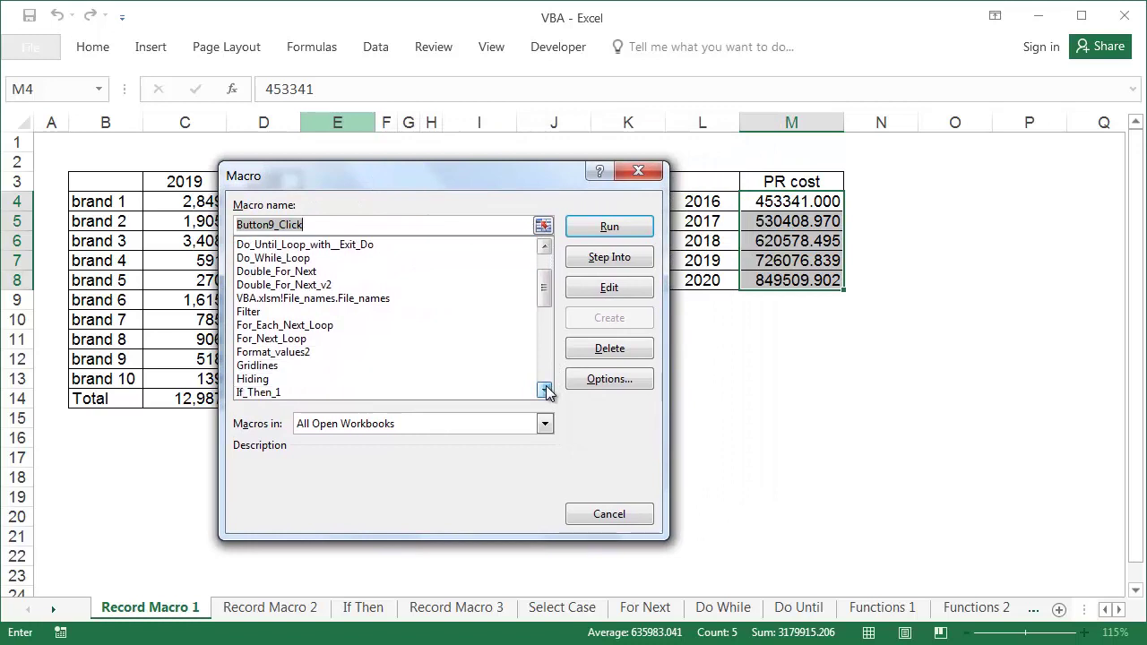
left_click(546, 390)
left_click(546, 391)
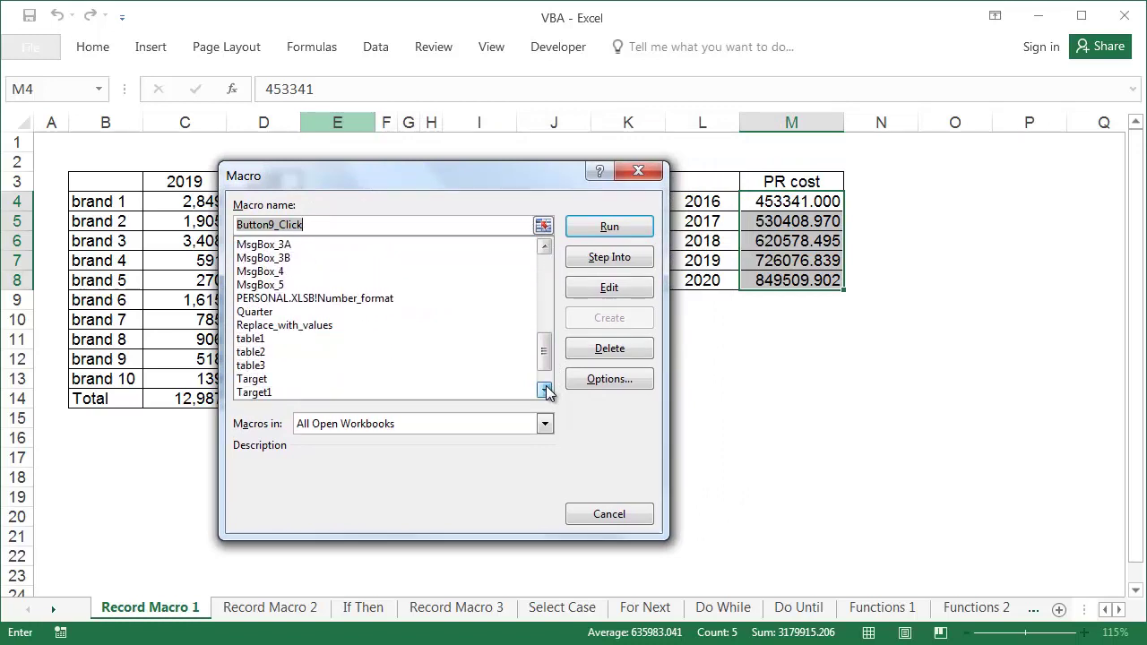
left_click(545, 391)
left_click(544, 422)
left_click(517, 482)
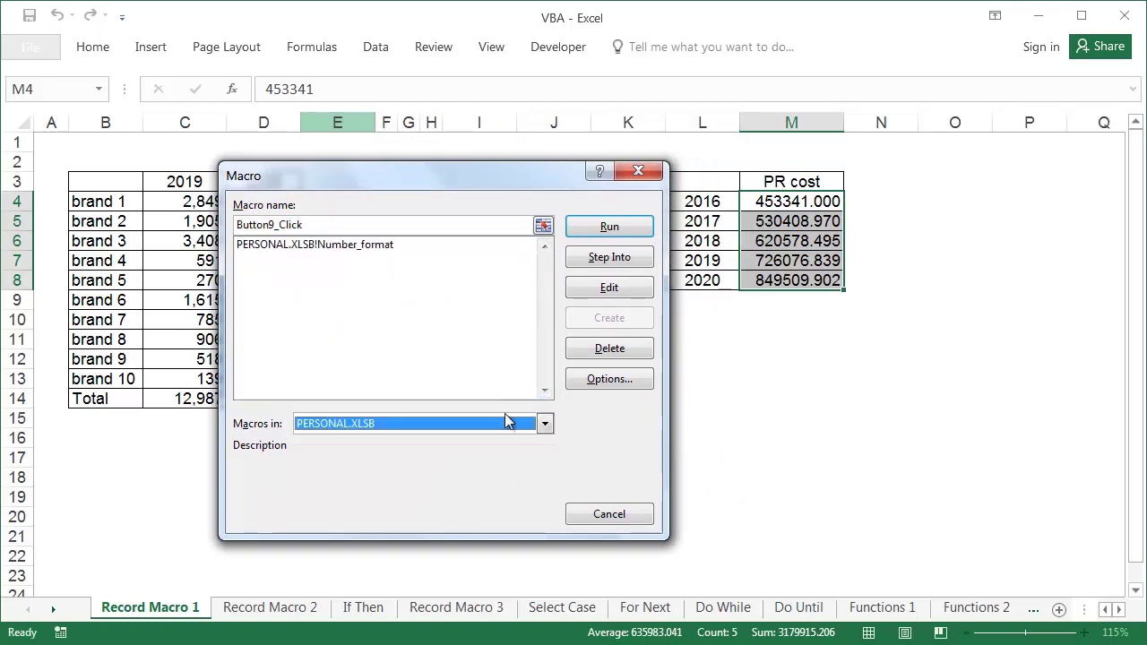
left_click(403, 246)
left_click(596, 227)
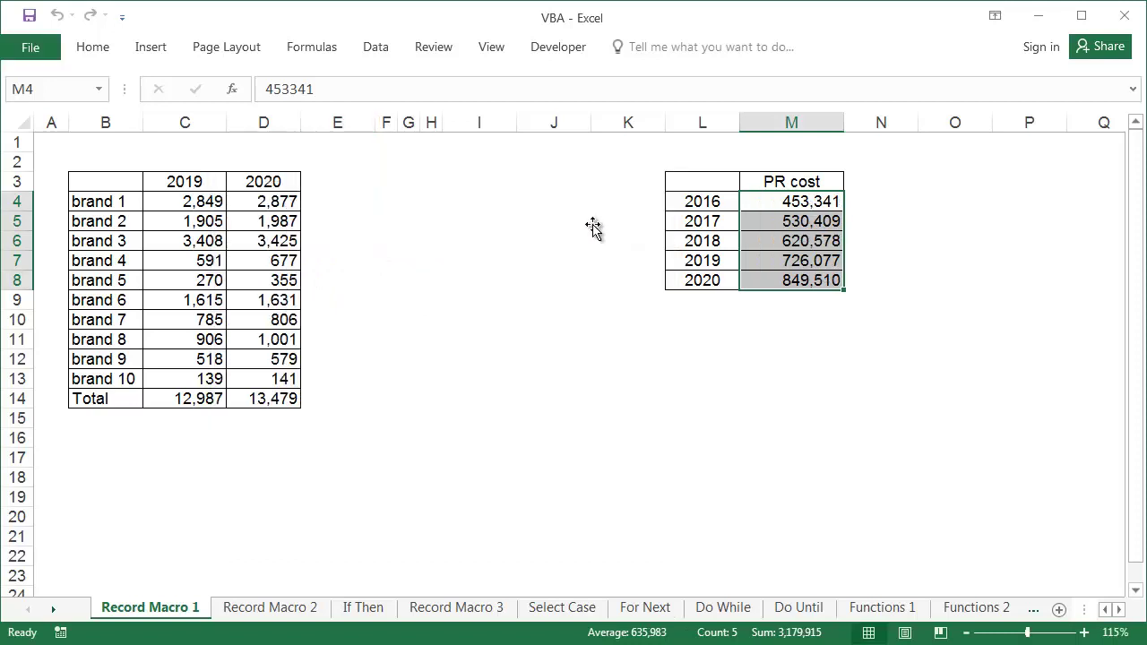
left_click(557, 46)
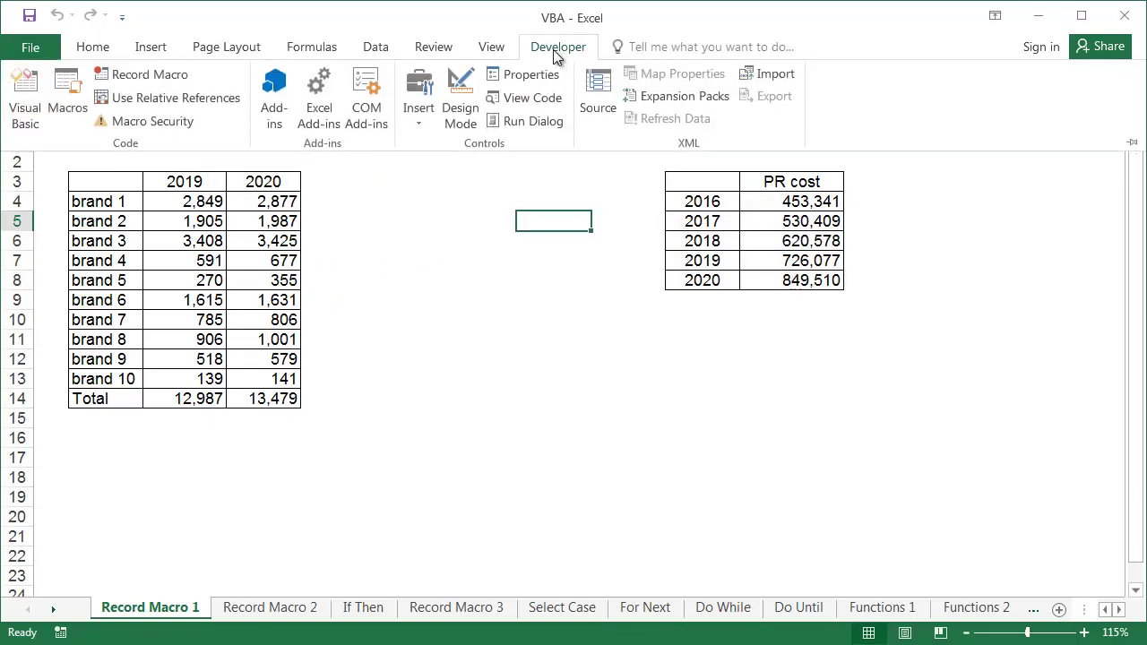
left_click(194, 74)
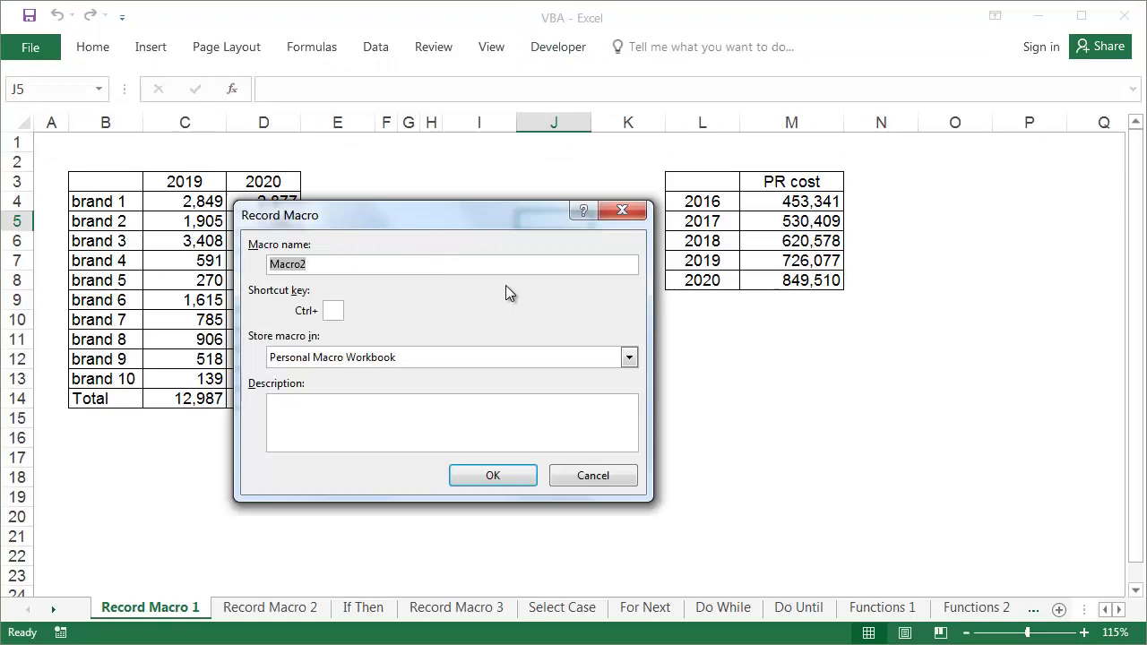
left_click(629, 358)
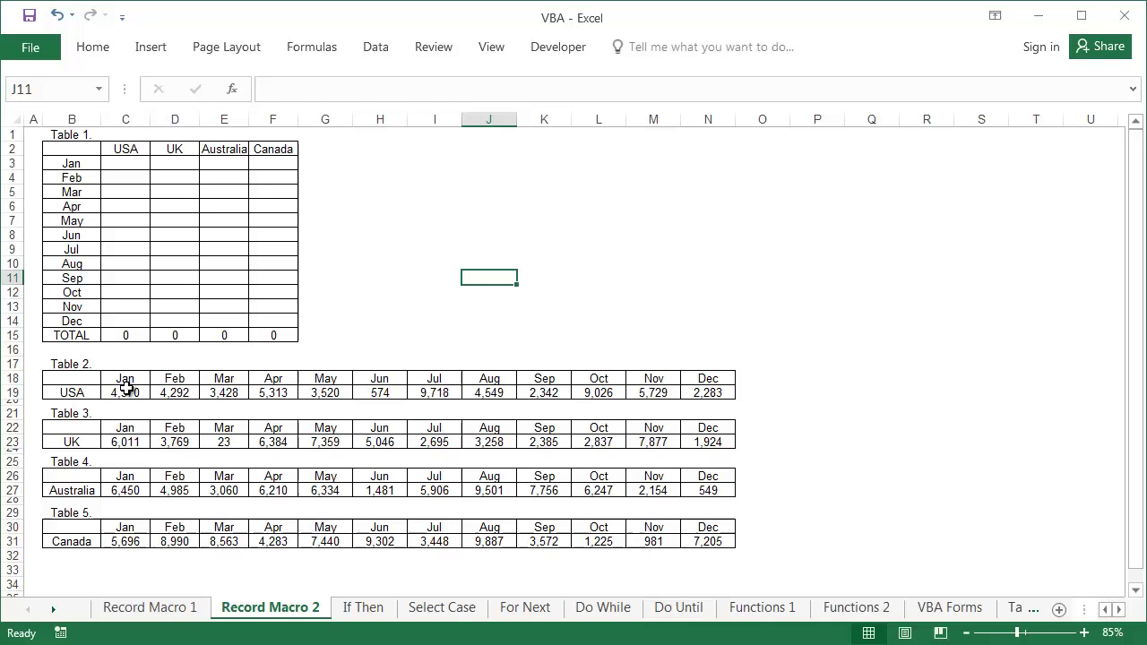
Review the country rows in Tables 2–5, then copy the USA monthly values C19:N19
left_click_drag(125, 392, 684, 393)
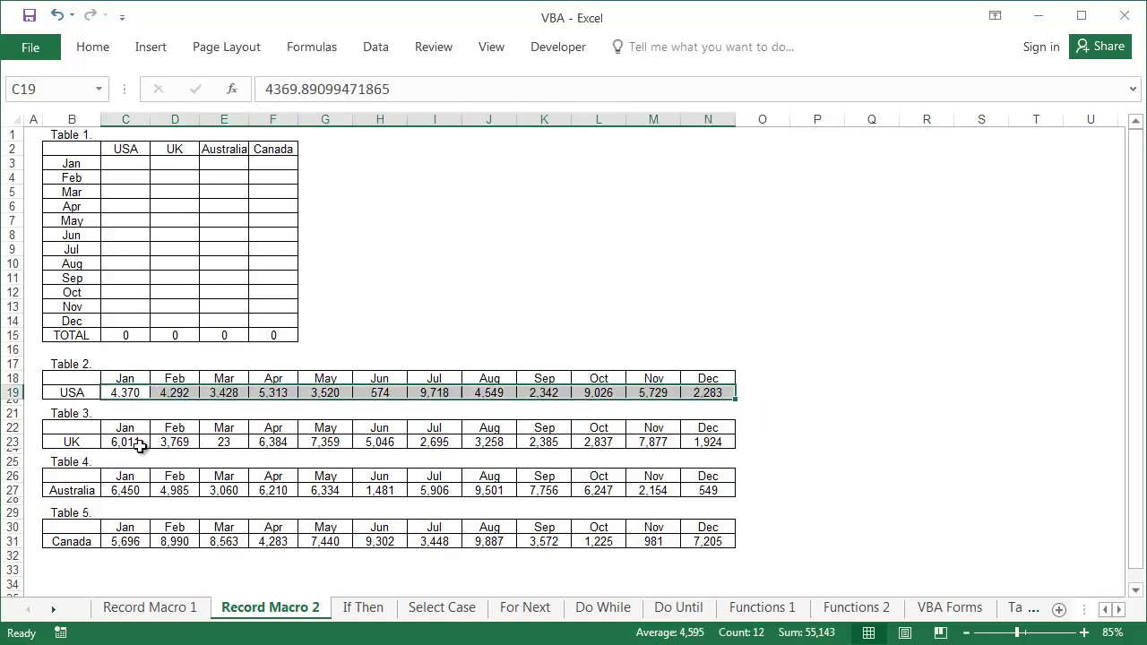
left_click_drag(126, 441, 686, 442)
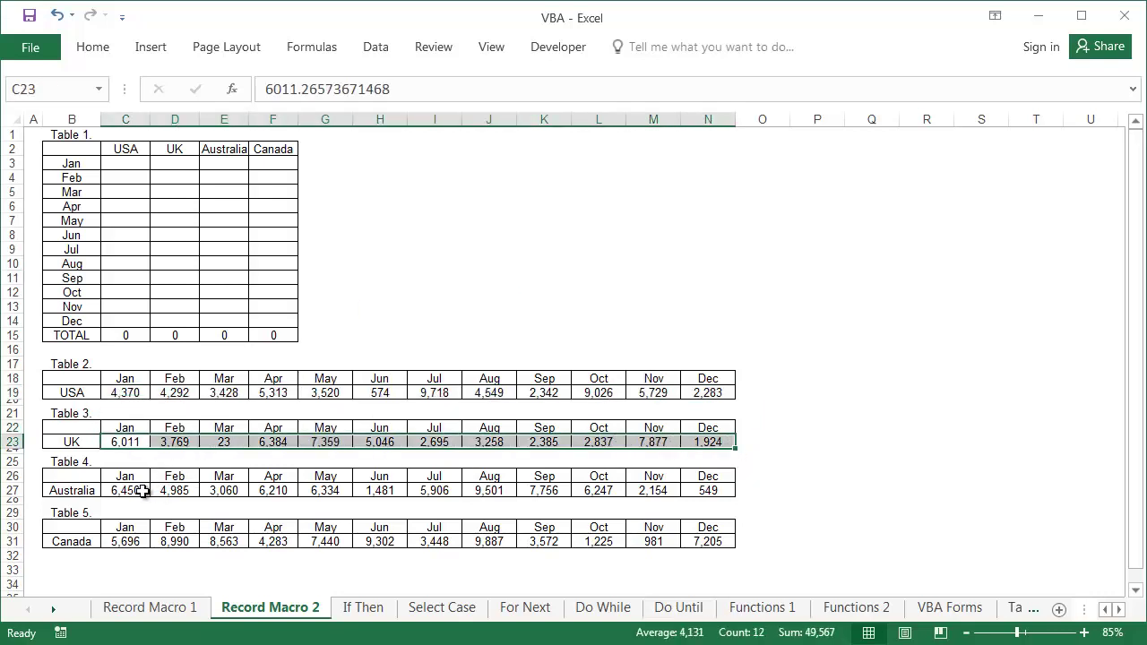
left_click_drag(134, 490, 685, 486)
left_click_drag(124, 542, 707, 541)
mouse_move(125, 163)
left_mouse_down()
mouse_move(263, 325)
mouse_move(288, 323)
left_mouse_up()
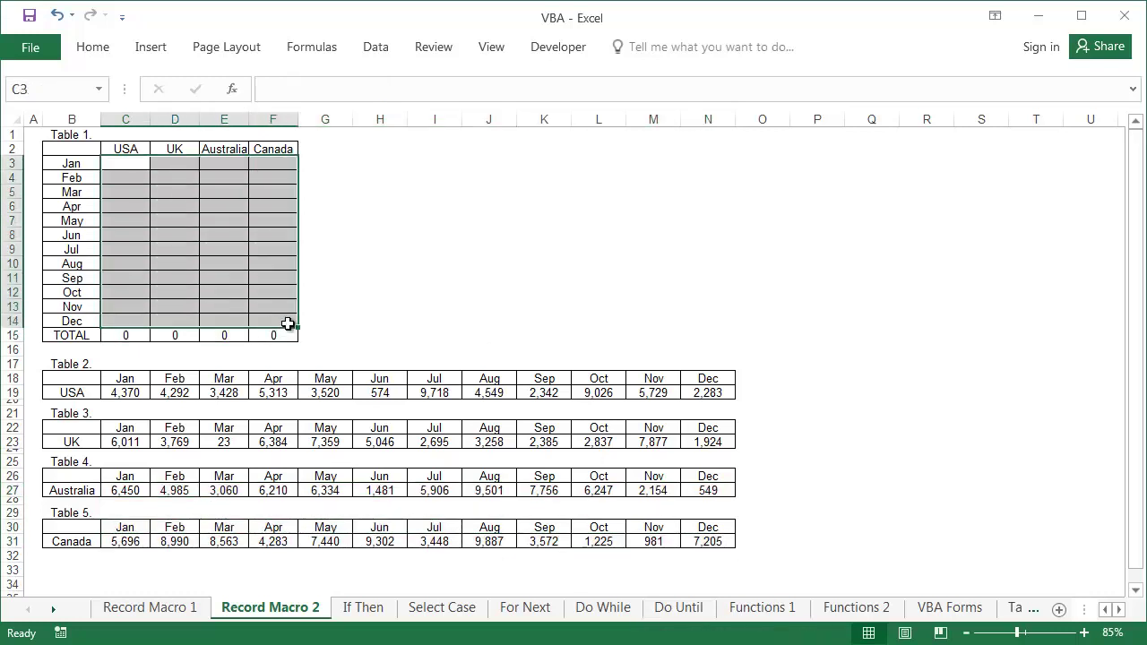
left_click(416, 321)
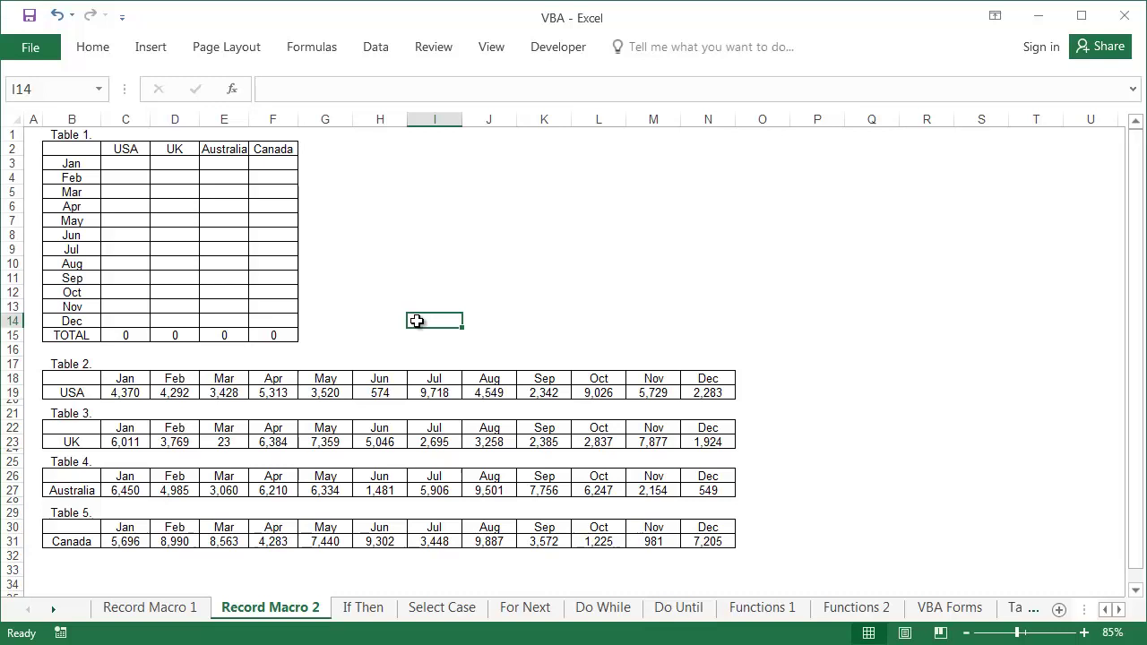
left_click_drag(125, 392, 717, 392)
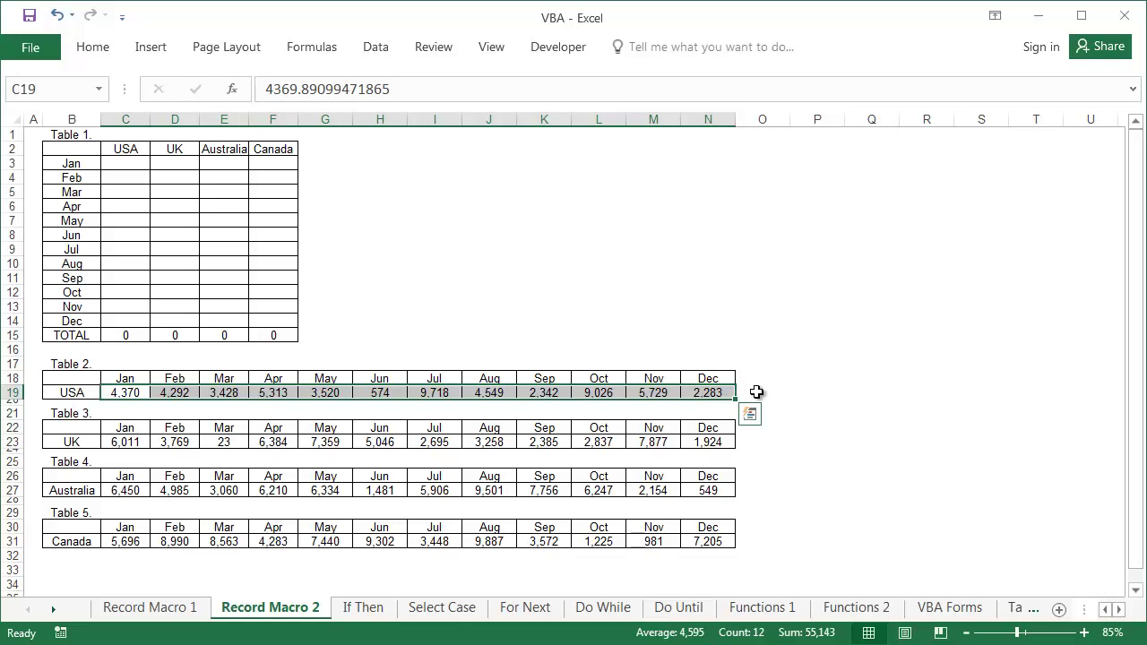
key("ctrl+c")
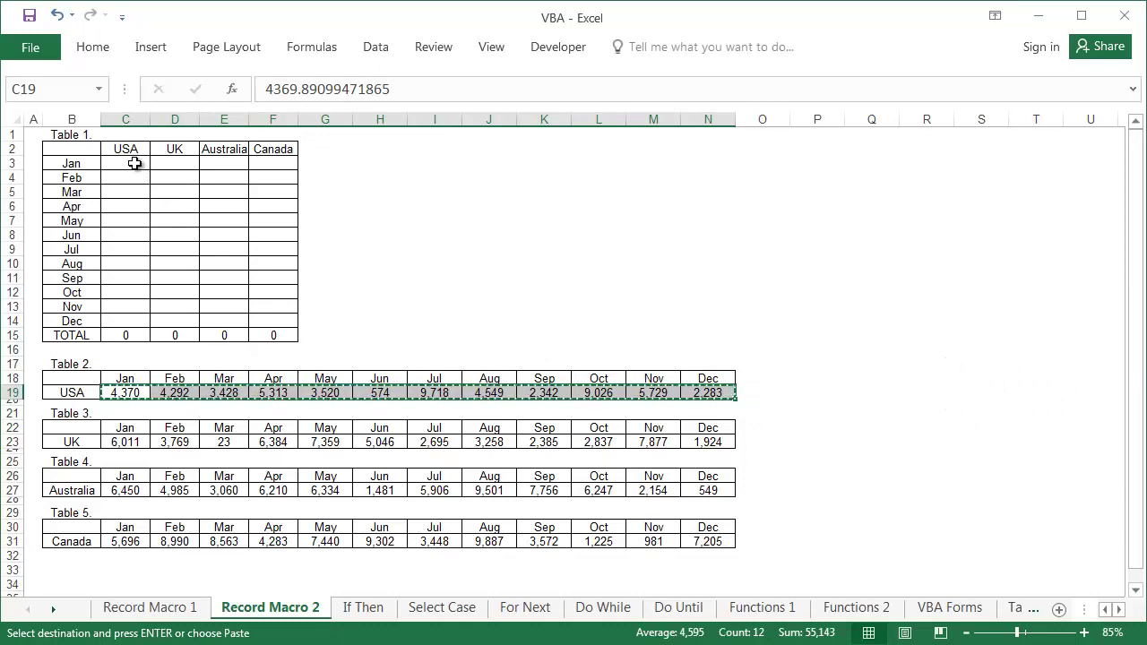
left_click(134, 163)
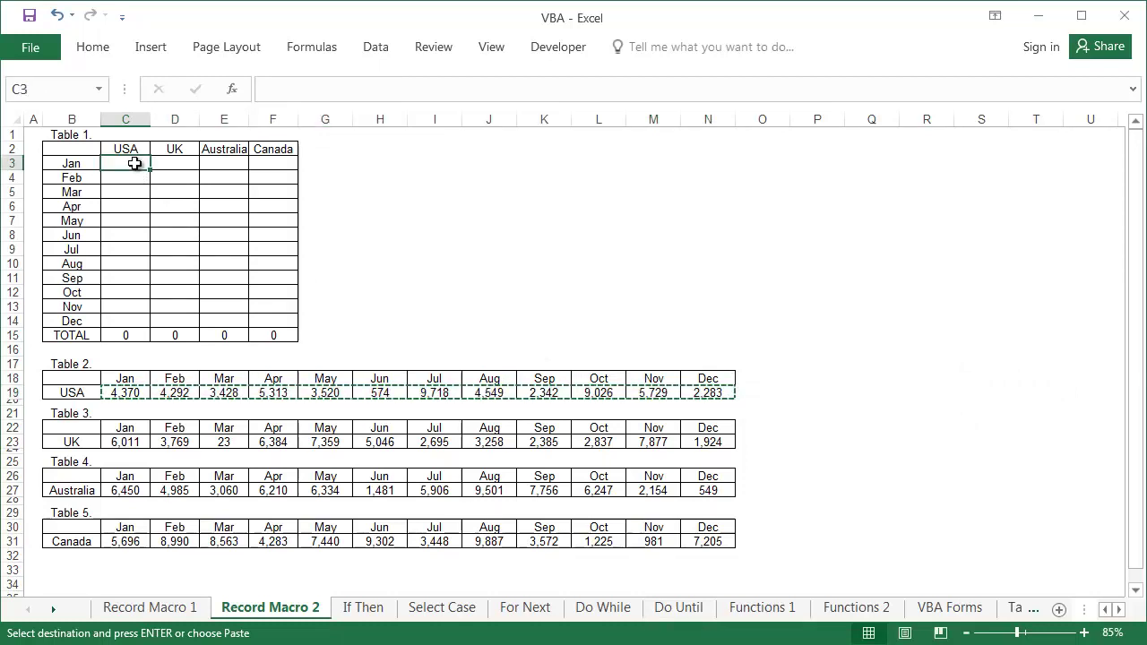
Start recording a macro named Transpose_and_Values with shortcut Ctrl+Q
left_click(580, 54)
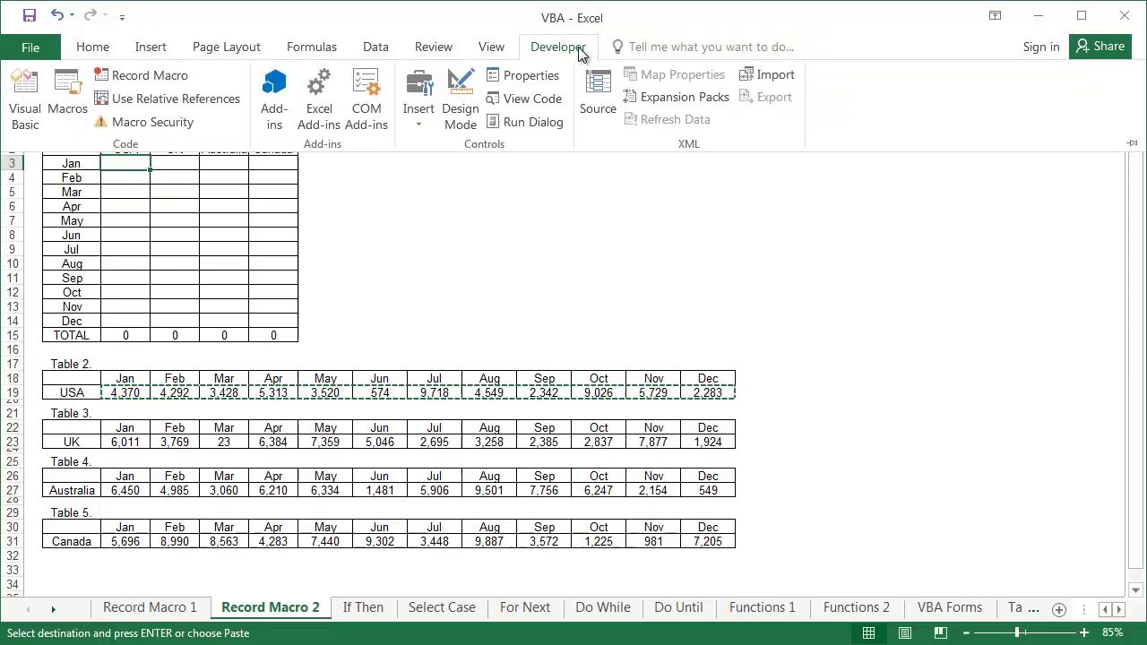
left_click(172, 72)
type("Tra")
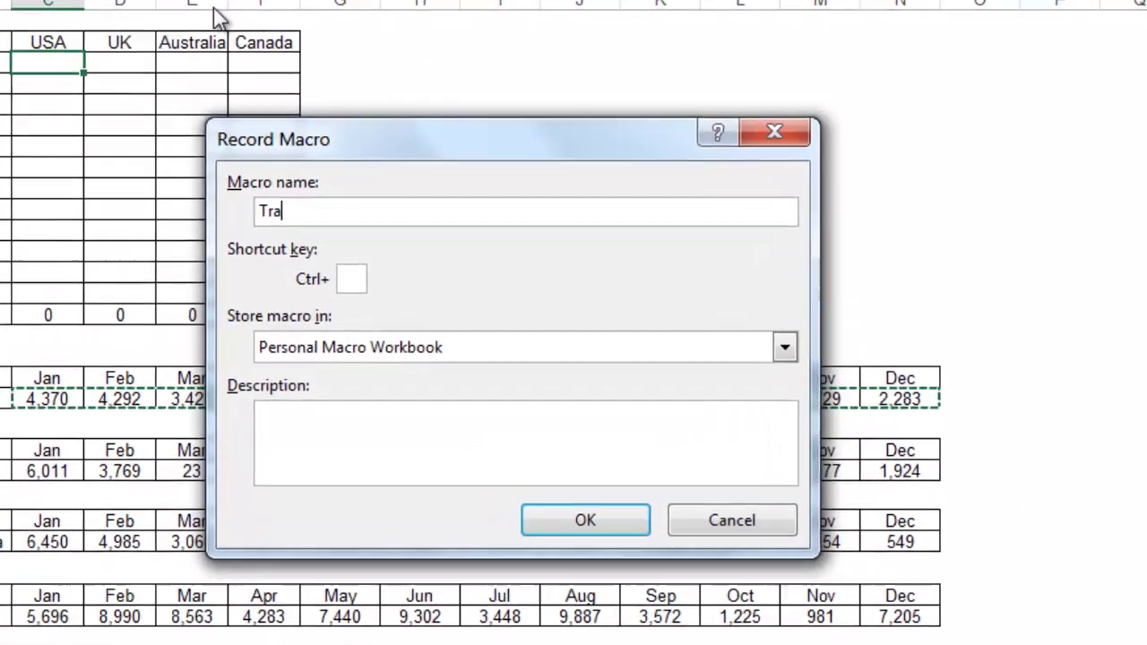
type("nspose_and")
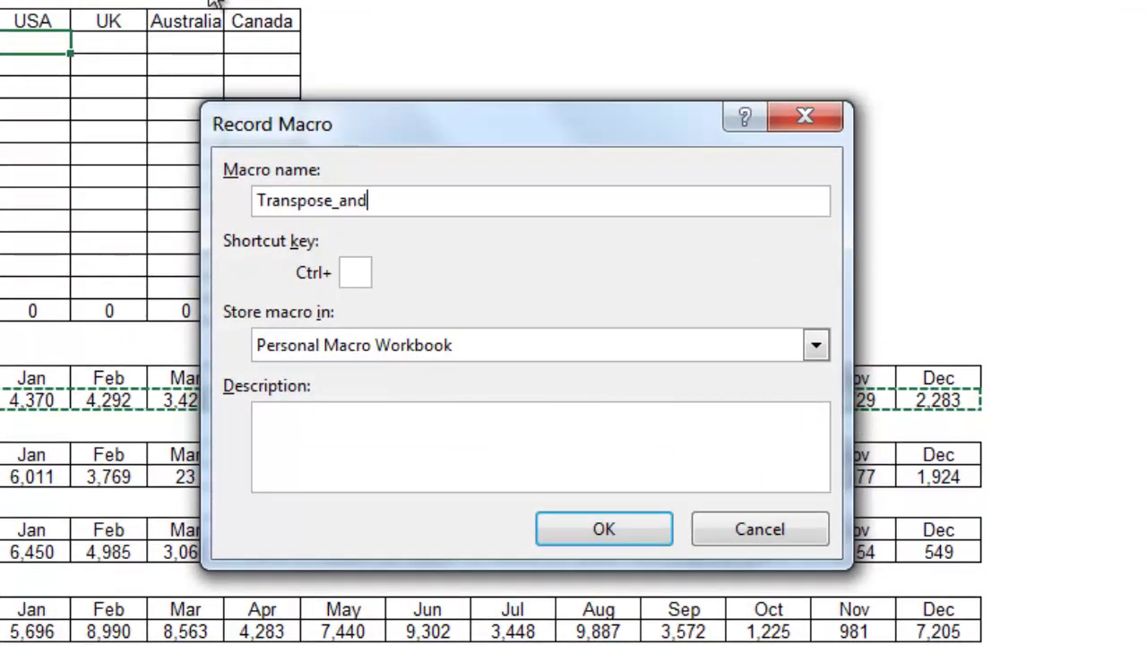
type("_Value")
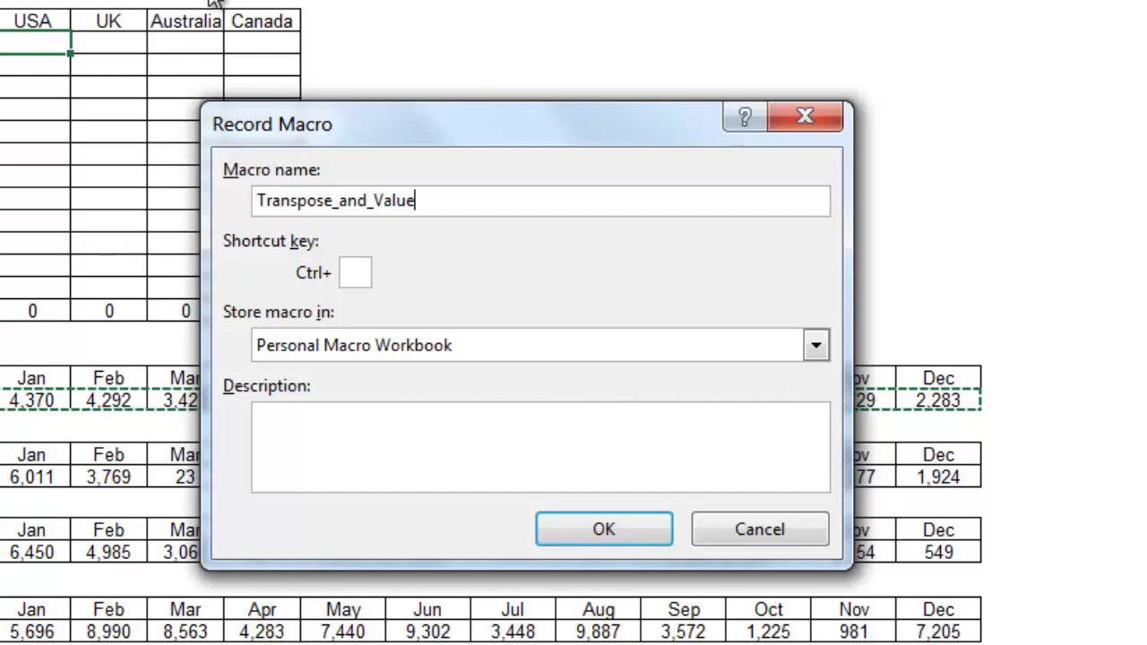
type("s")
left_click(362, 271)
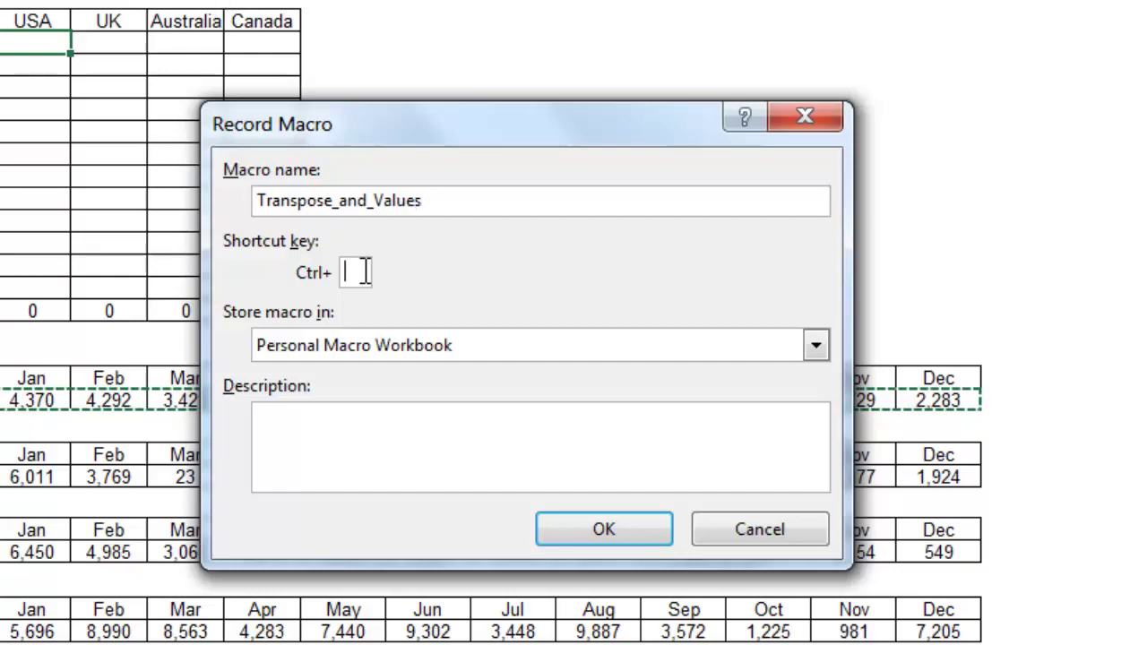
type("q")
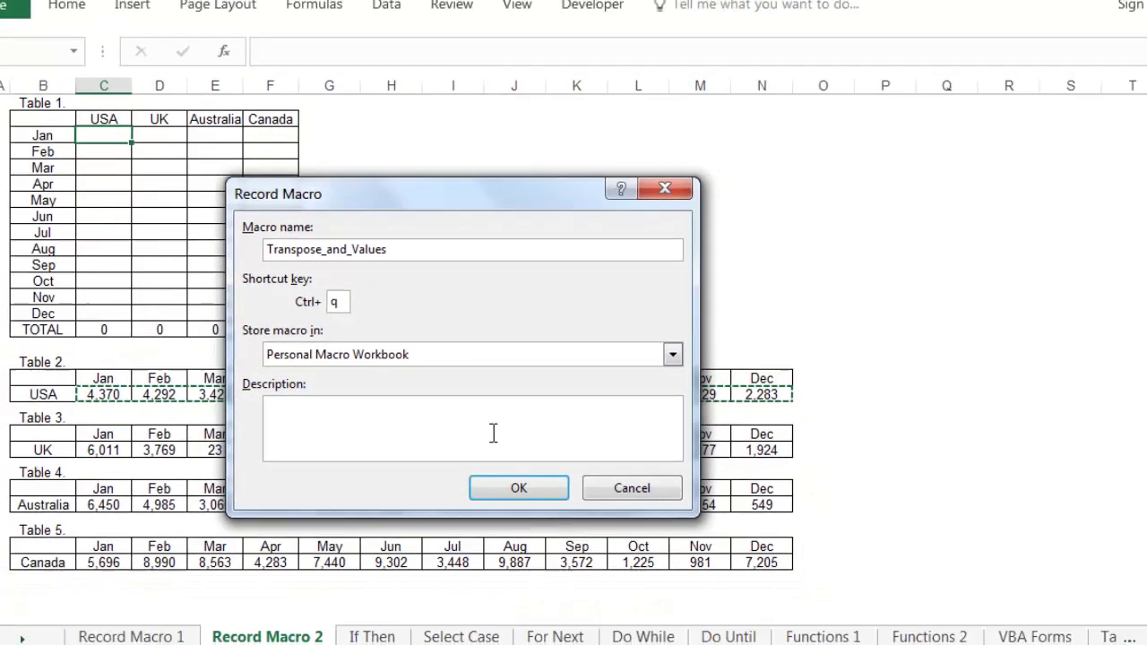
key("Return")
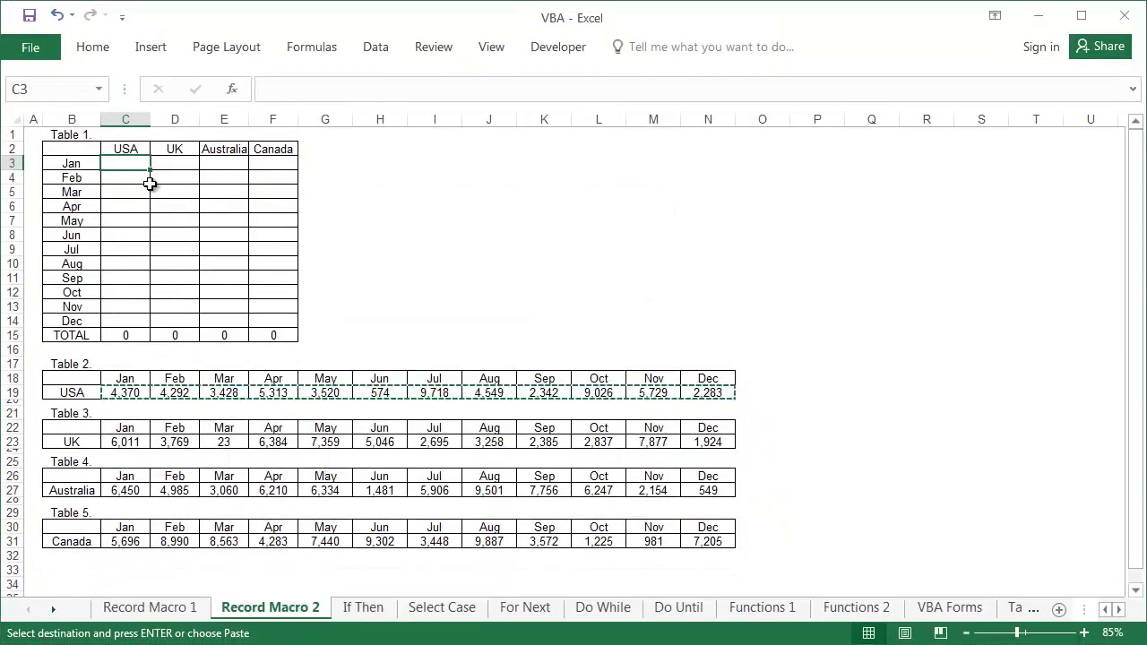
Paste Special the USA row into C3 as transposed values
right_click(136, 163)
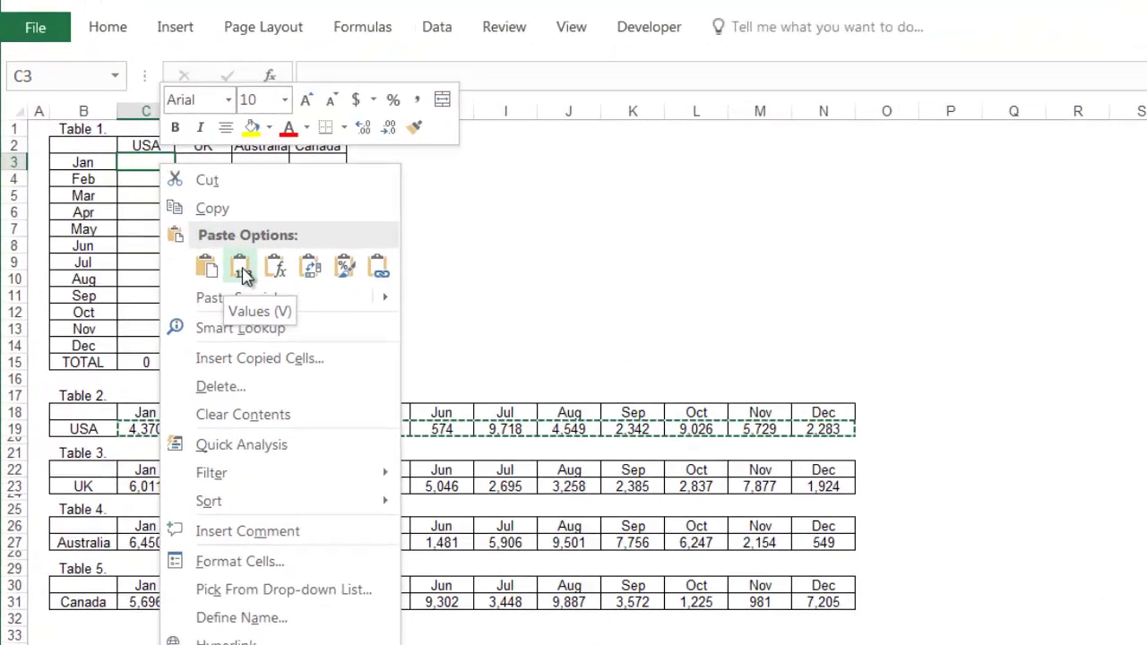
left_click(206, 279)
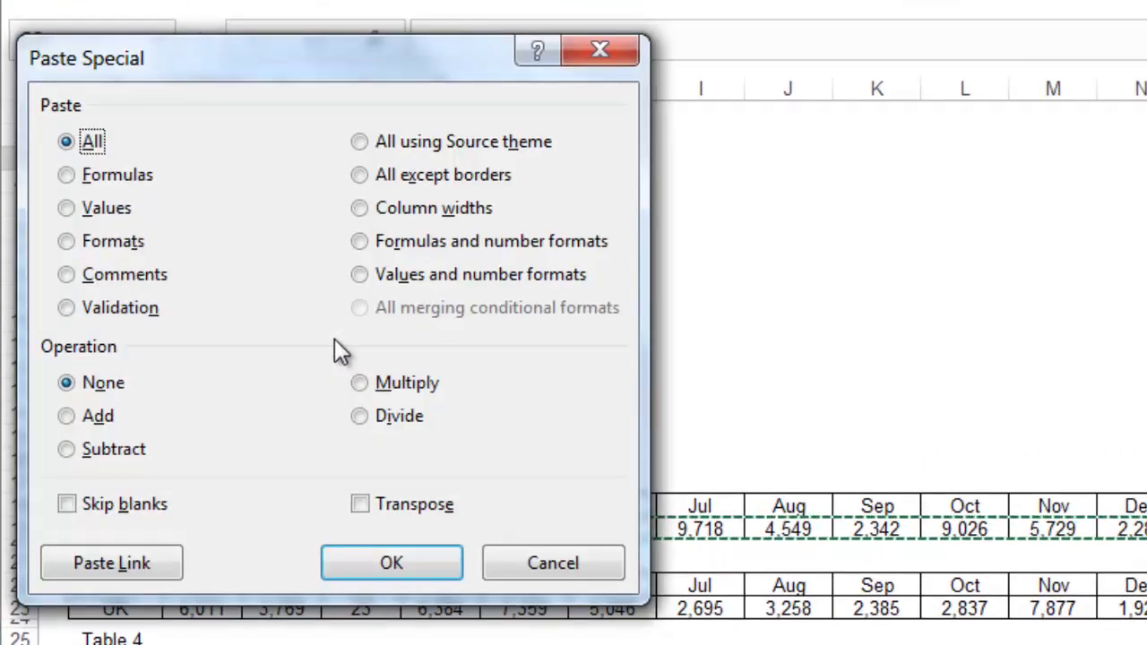
left_click(133, 209)
left_click(418, 503)
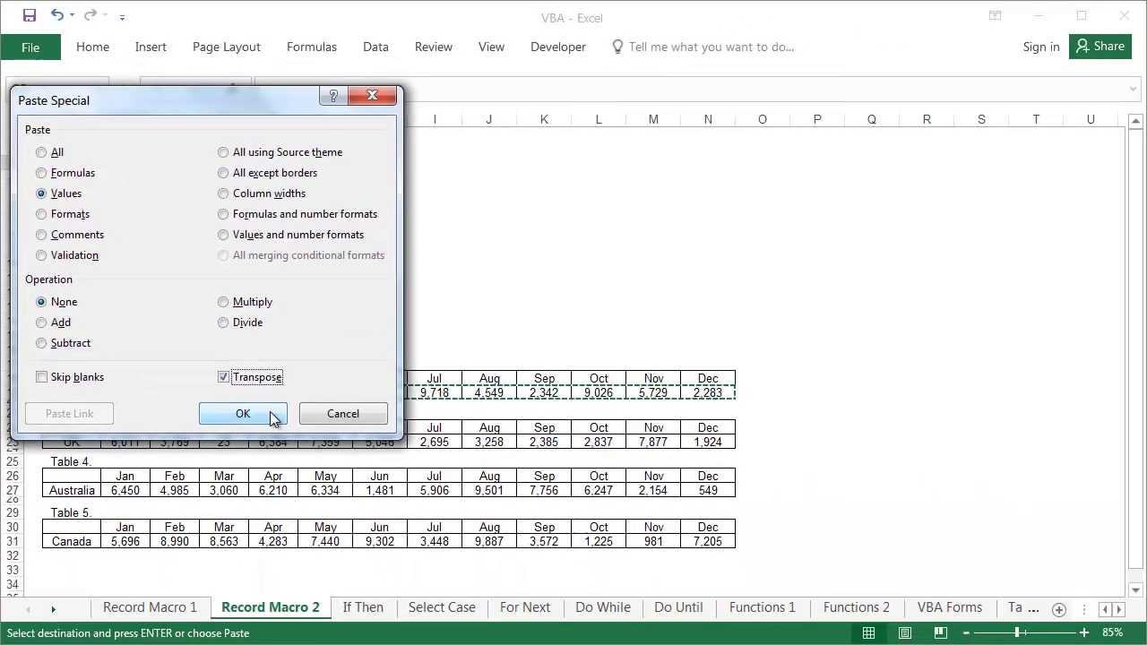
left_click(243, 413)
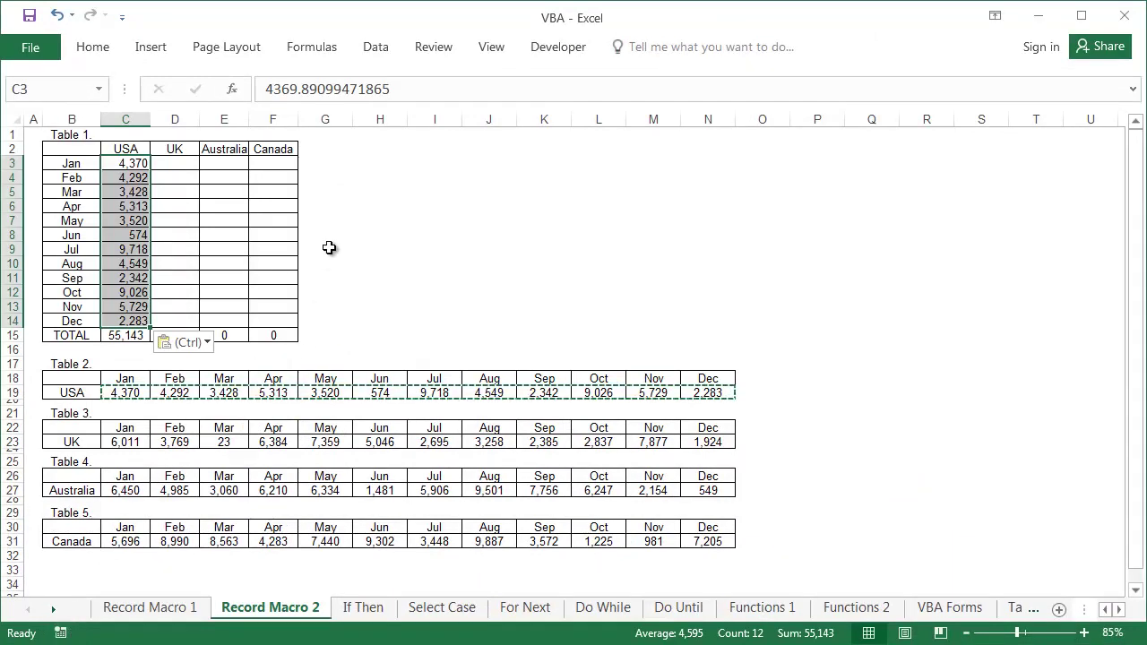
Copy the UK row C23:N23 and transpose it into D3 with Ctrl+Q
left_click_drag(125, 441, 708, 441)
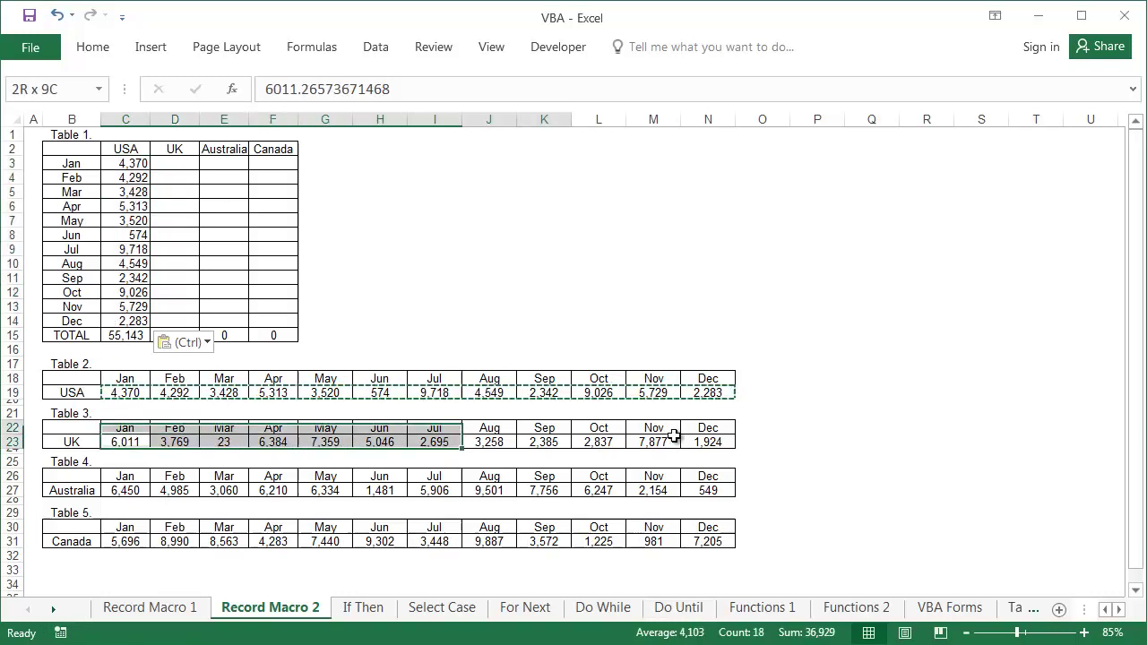
key("ctrl+c")
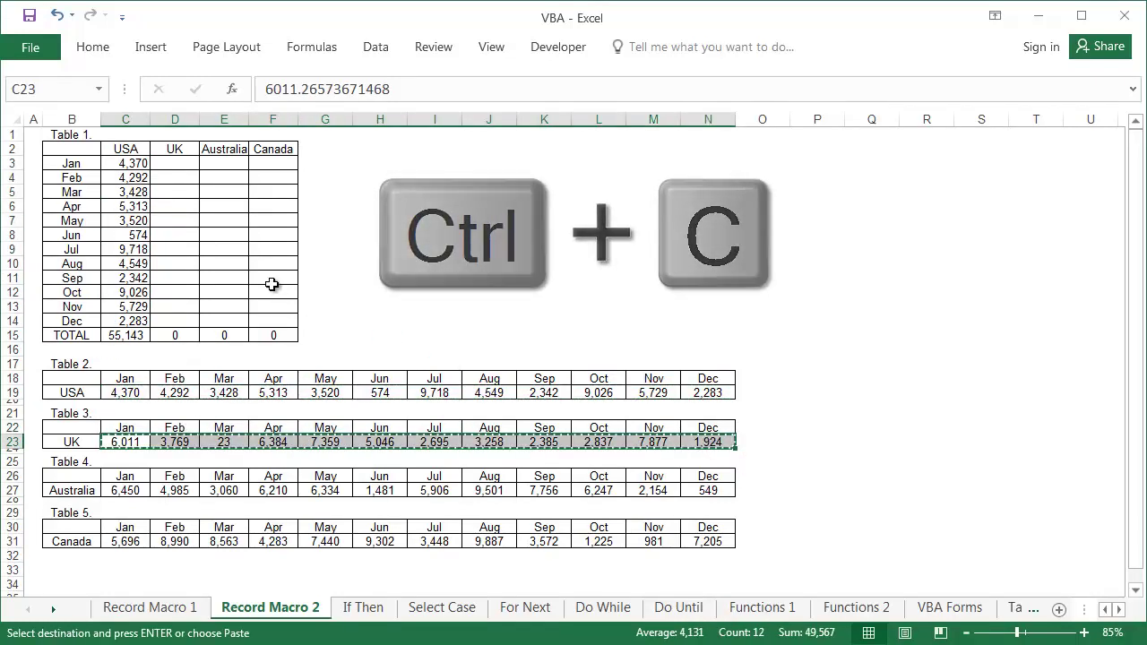
left_click(182, 165)
key("ctrl+q")
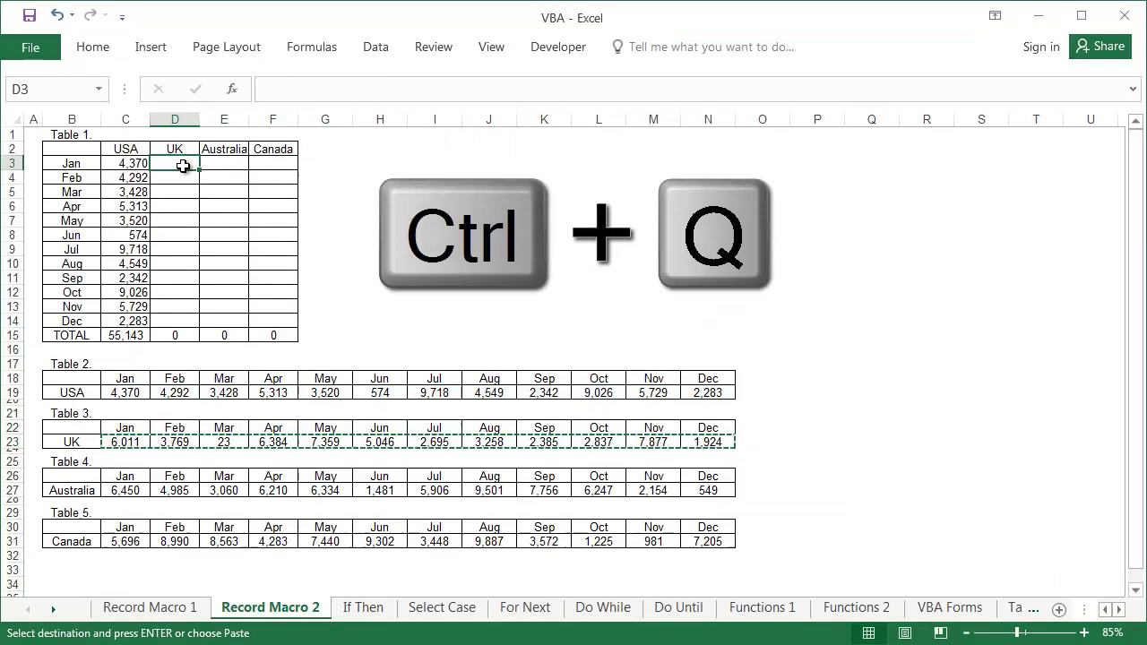
Copy the Australia and Canada rows and transpose them into E3 with Ctrl+Q
left_click_drag(126, 490, 727, 490)
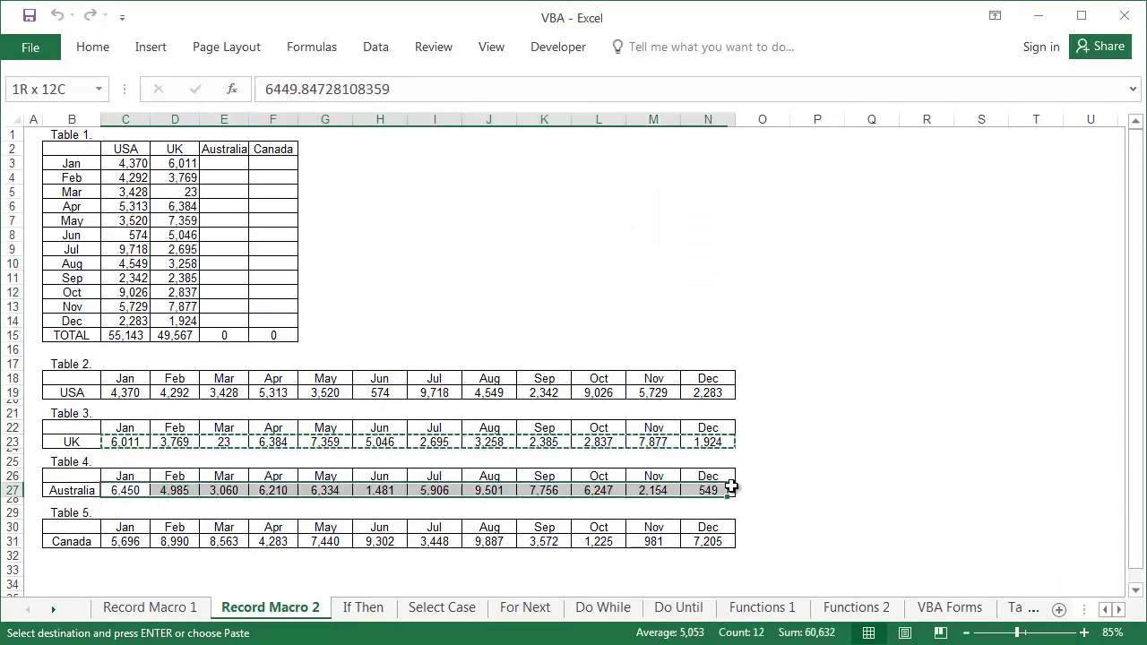
left_click_drag(125, 541, 687, 542)
key("ctrl+c")
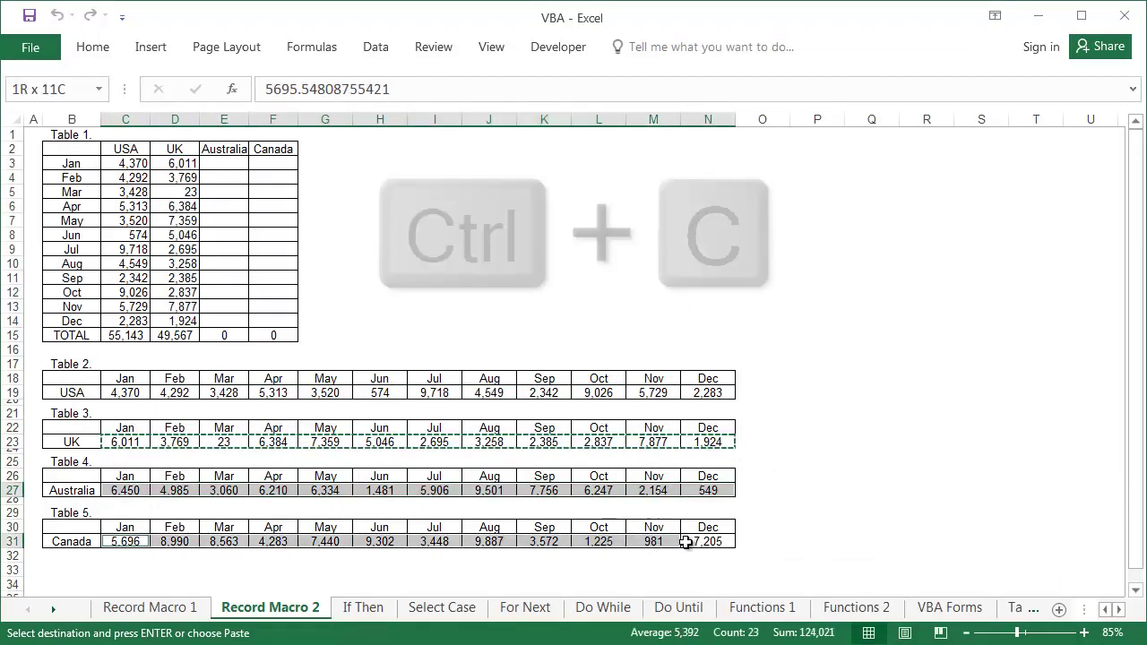
left_click(227, 164)
key("ctrl+q")
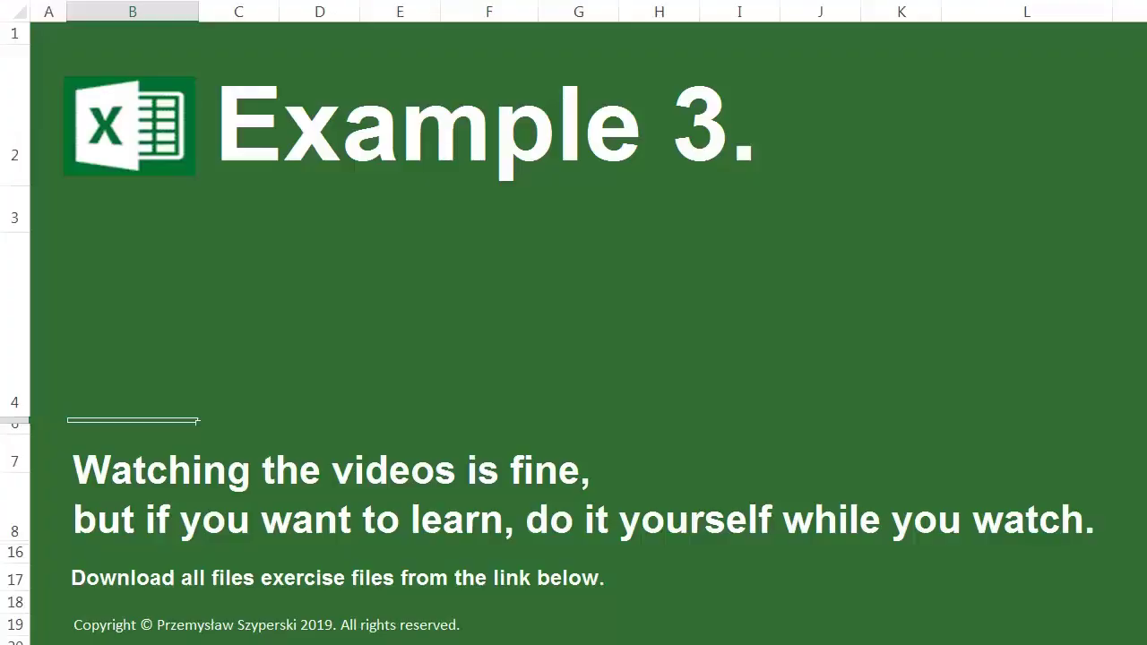
key("Down")
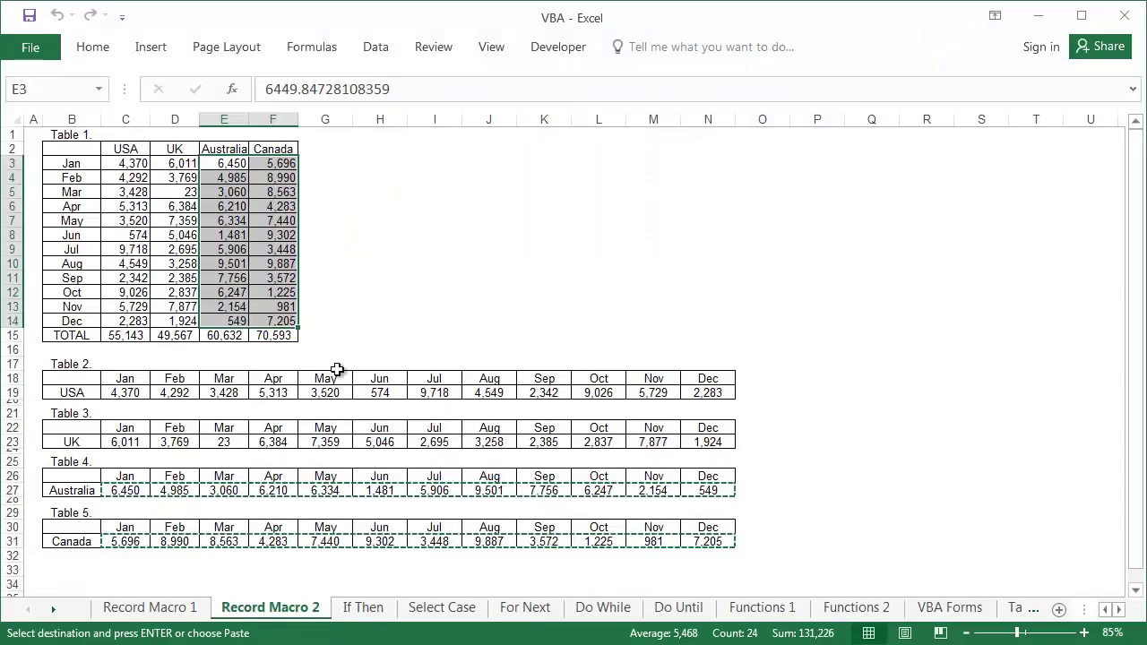
left_click(363, 336)
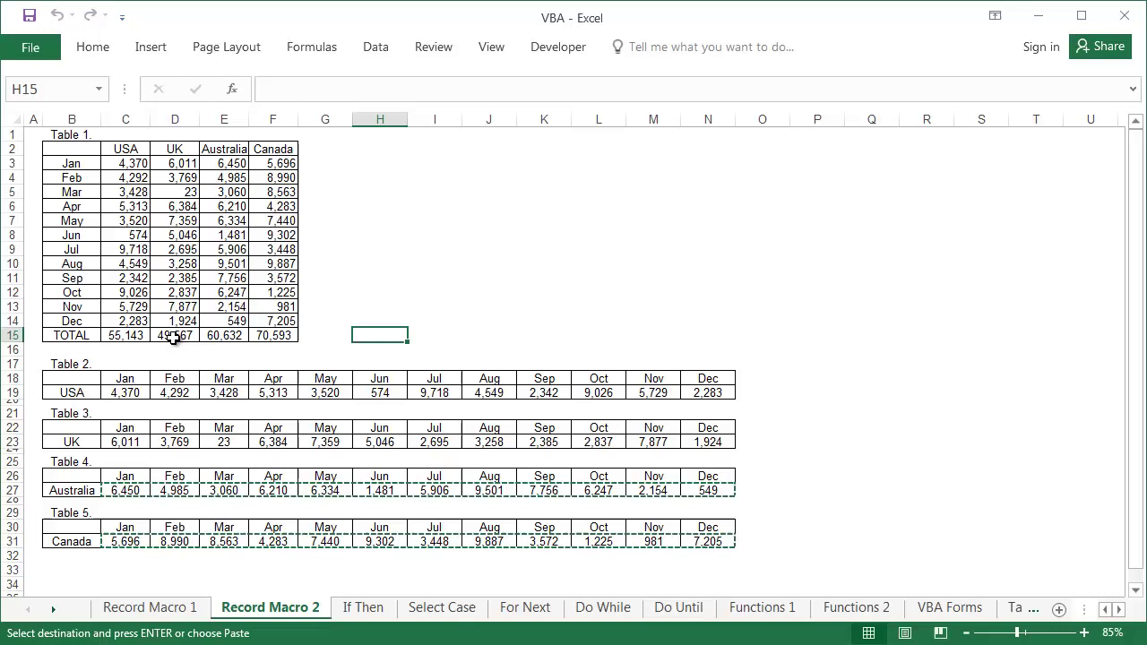
left_click(128, 336)
left_click(171, 334)
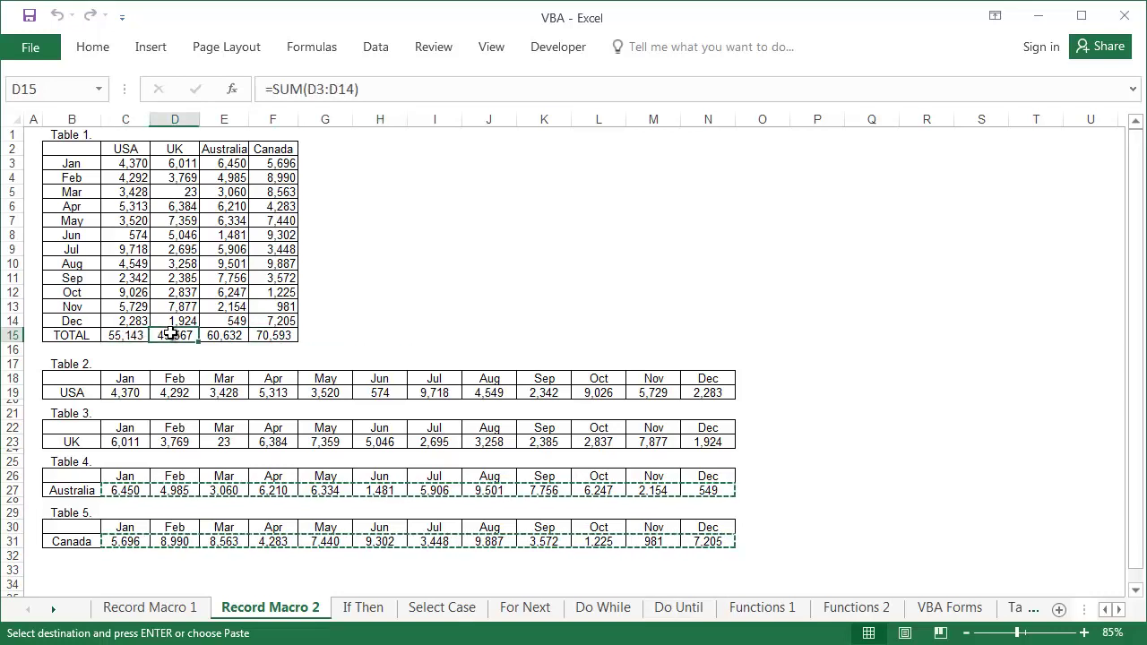
left_click(230, 334)
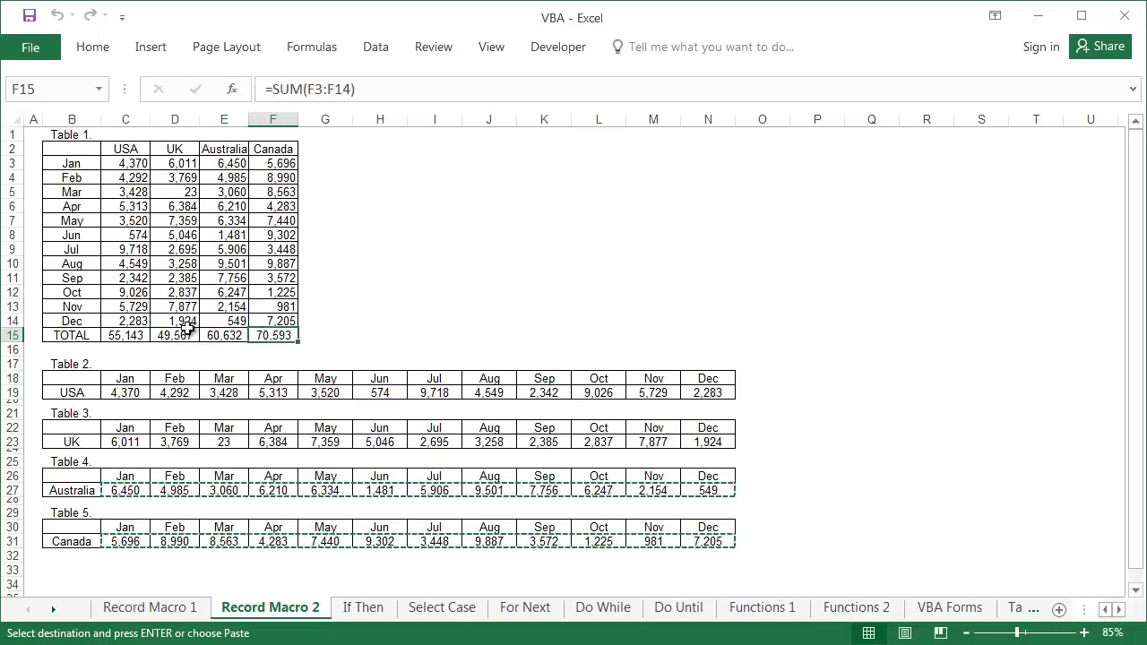
left_click(142, 334)
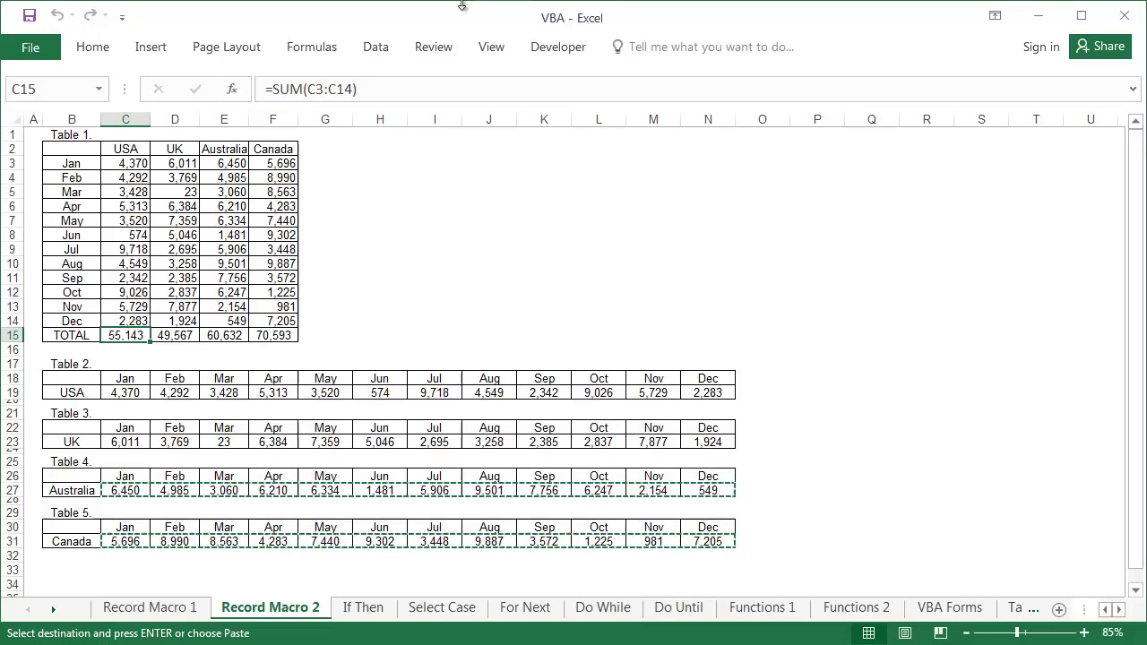
Start recording a macro named Values in the Personal Macro Workbook
left_click(576, 44)
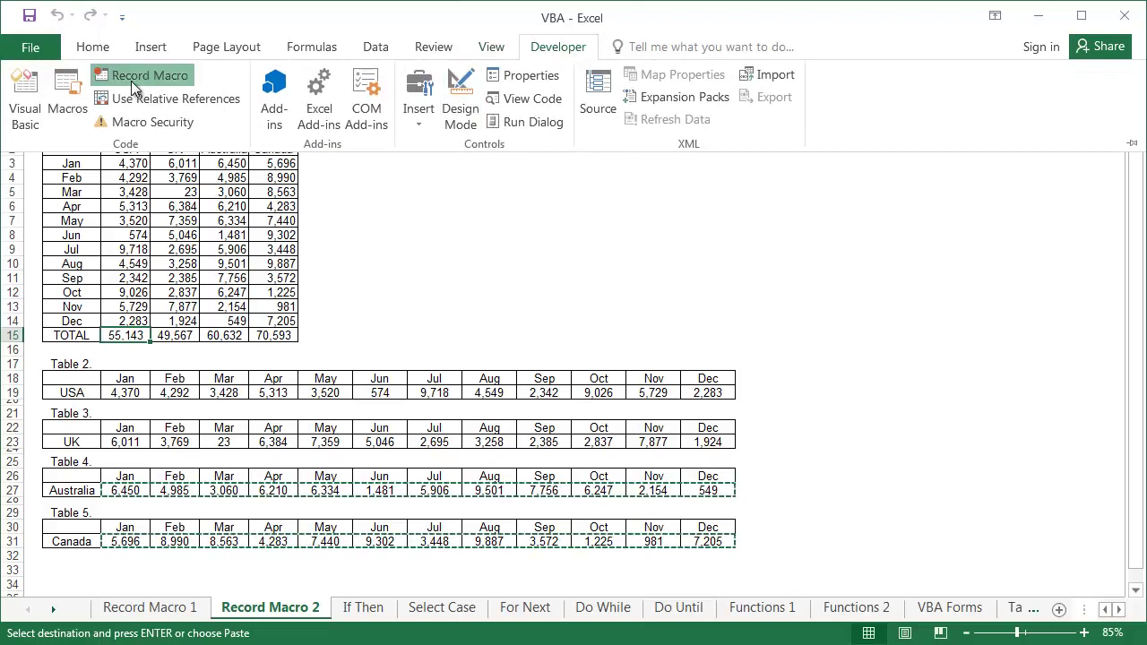
left_click(144, 75)
type("Value")
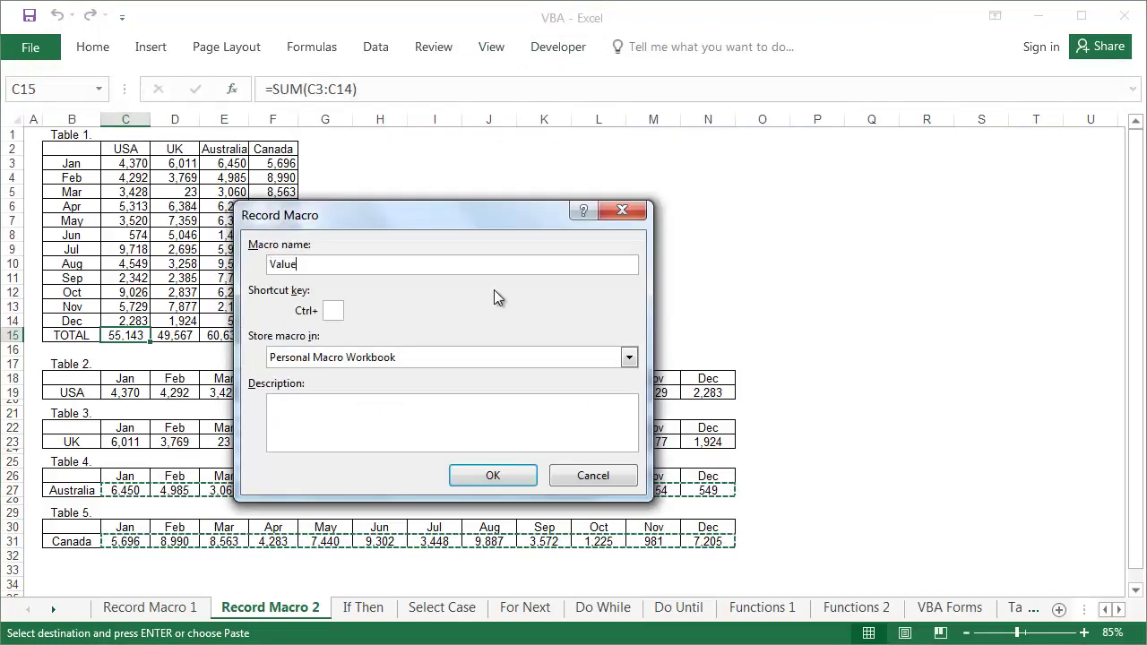
type("s")
left_click(493, 476)
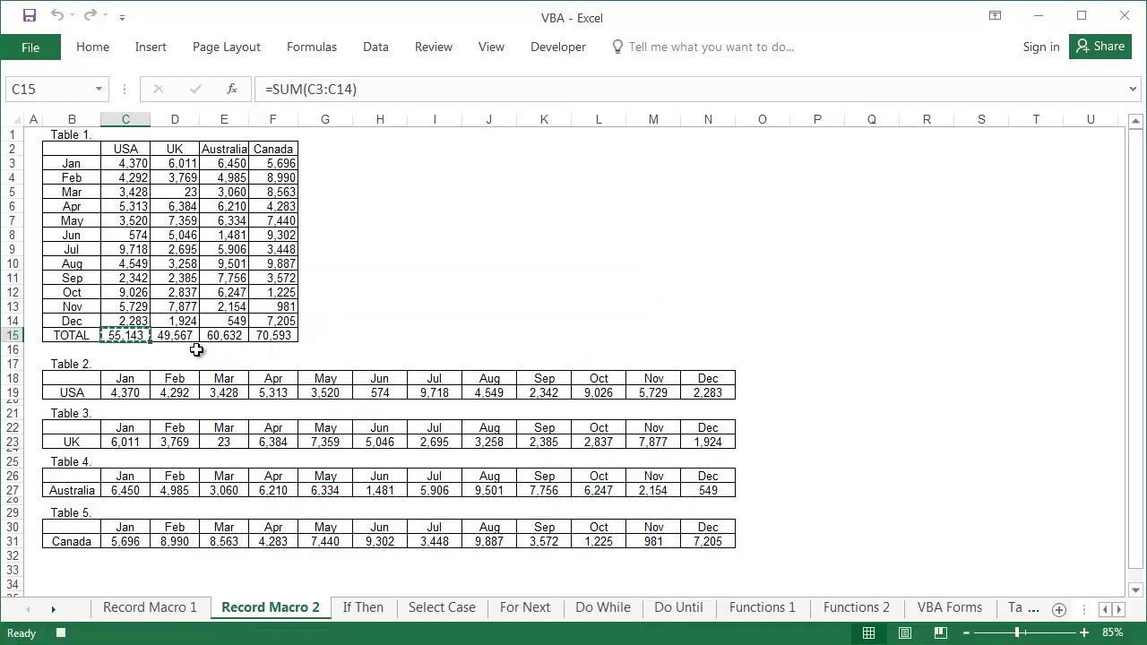
Replace the USA TOTAL formula in C15 with its value 55,143 via Paste Values
key("ctrl+c")
right_click(140, 335)
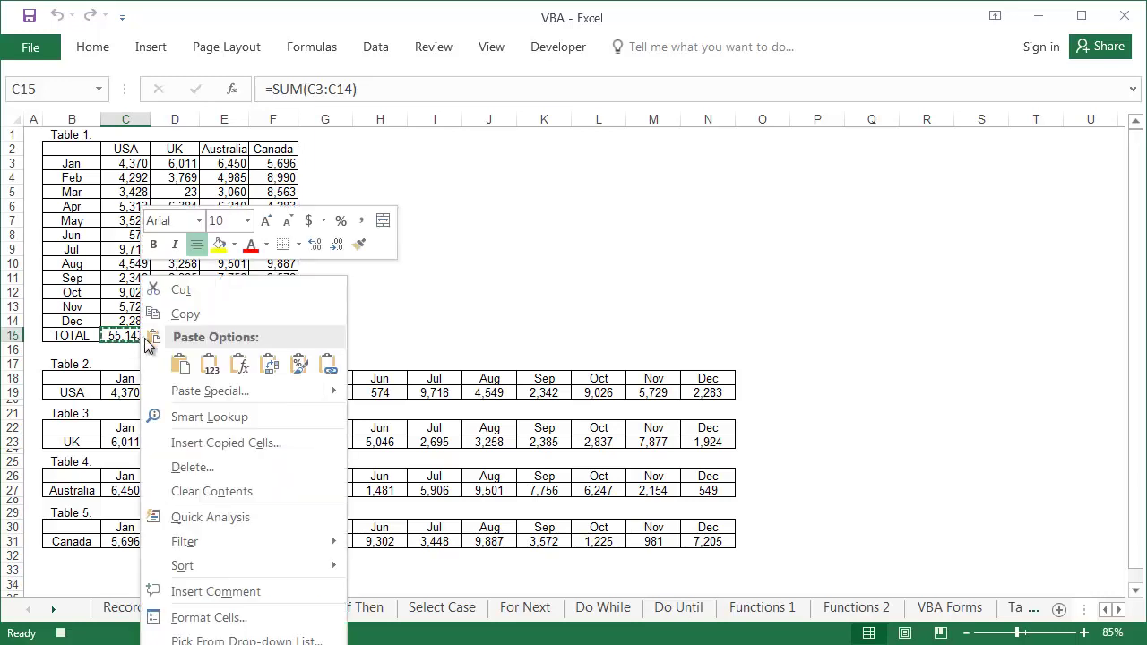
left_click(207, 363)
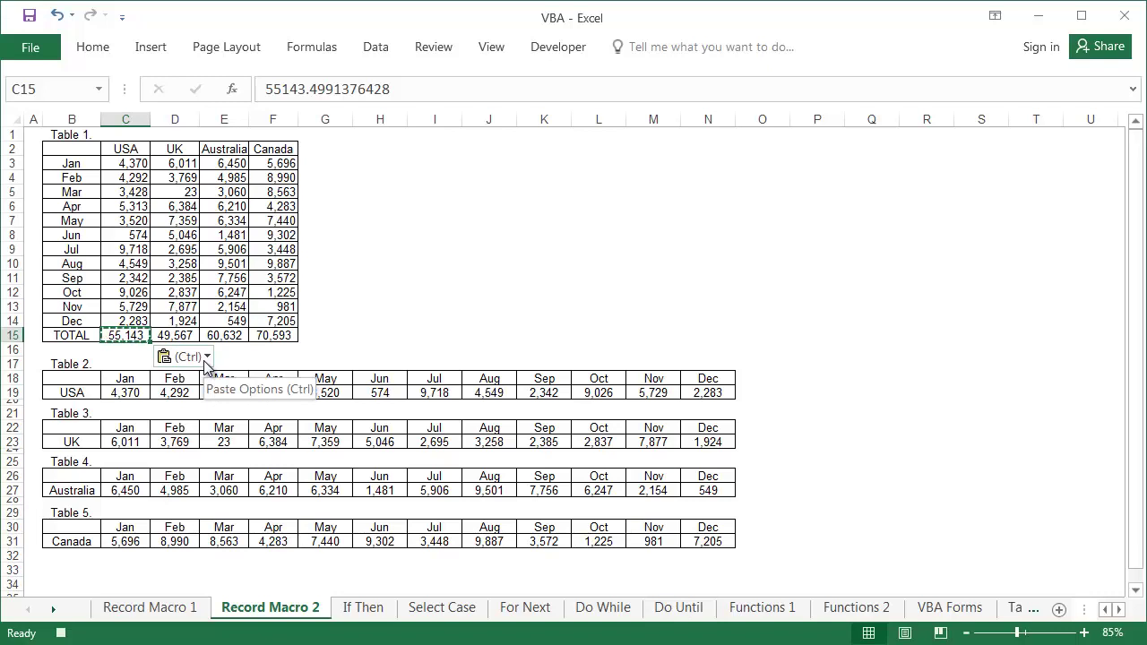
key("Escape")
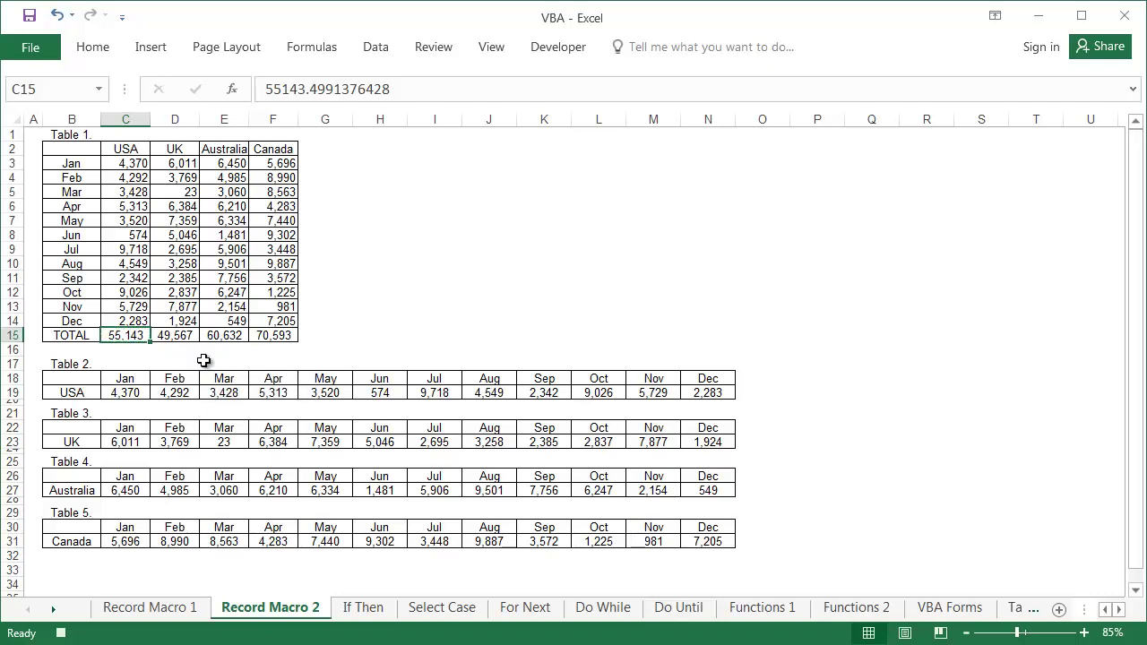
Stop the macro recording and run the Values macro on the UK TOTAL cell D15
left_click(61, 633)
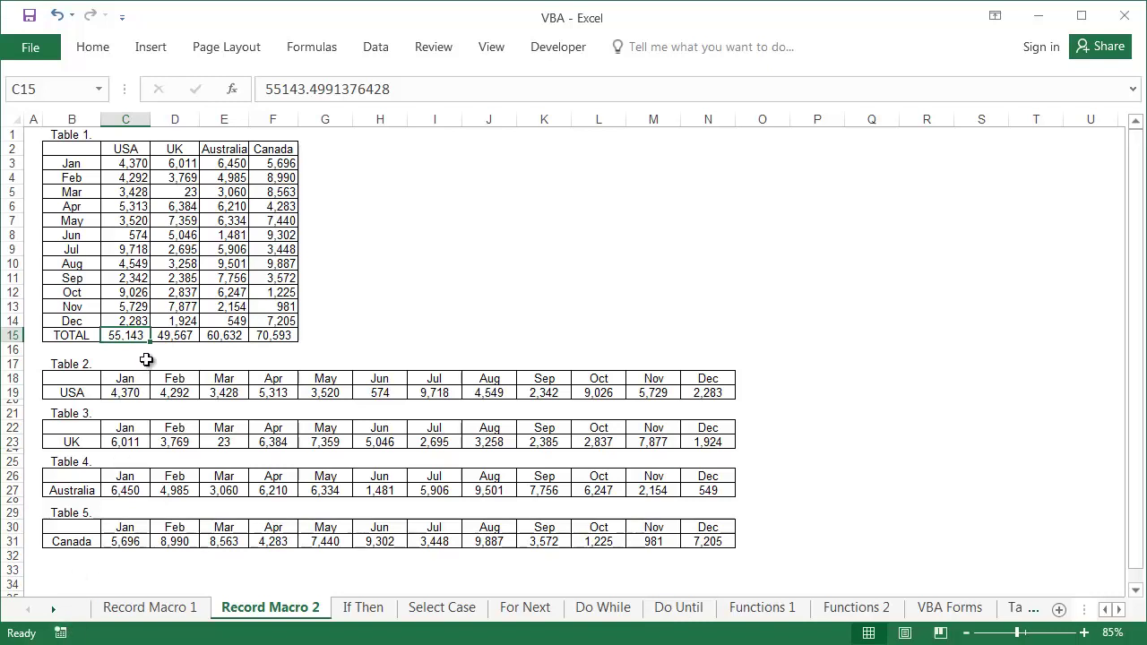
left_click(168, 334)
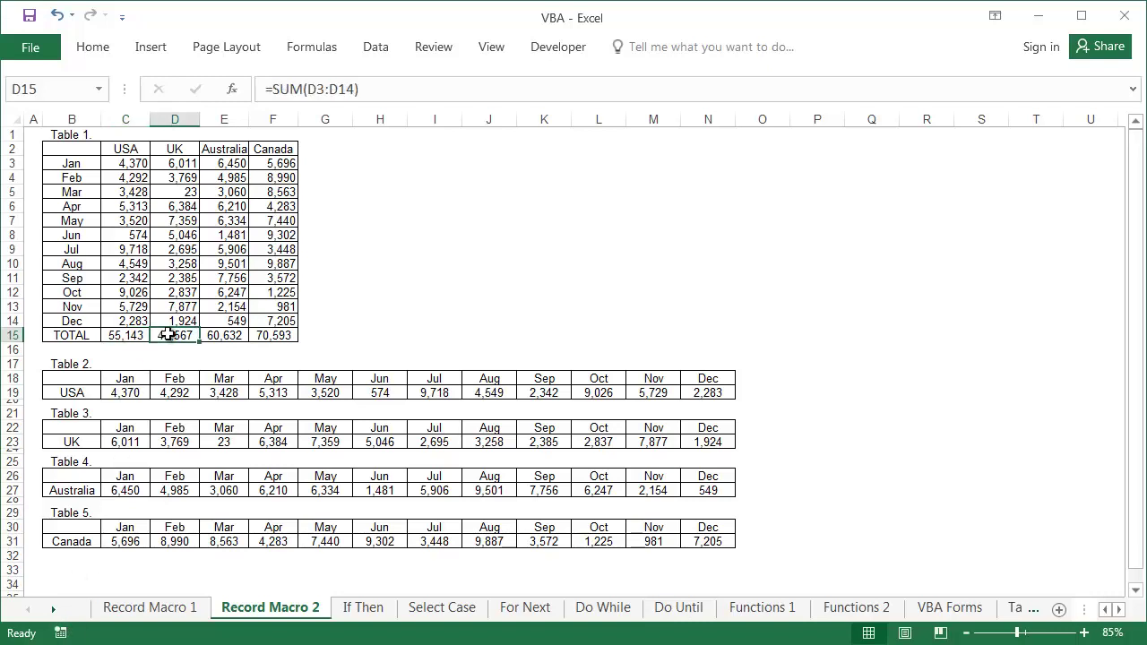
left_click(554, 51)
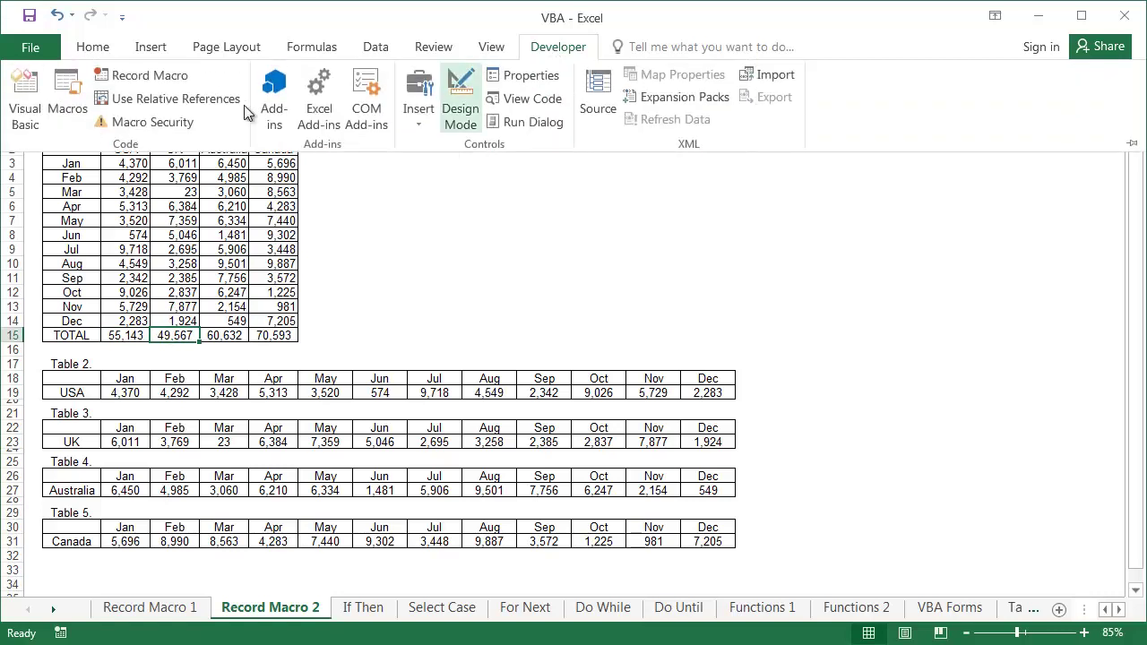
left_click(68, 93)
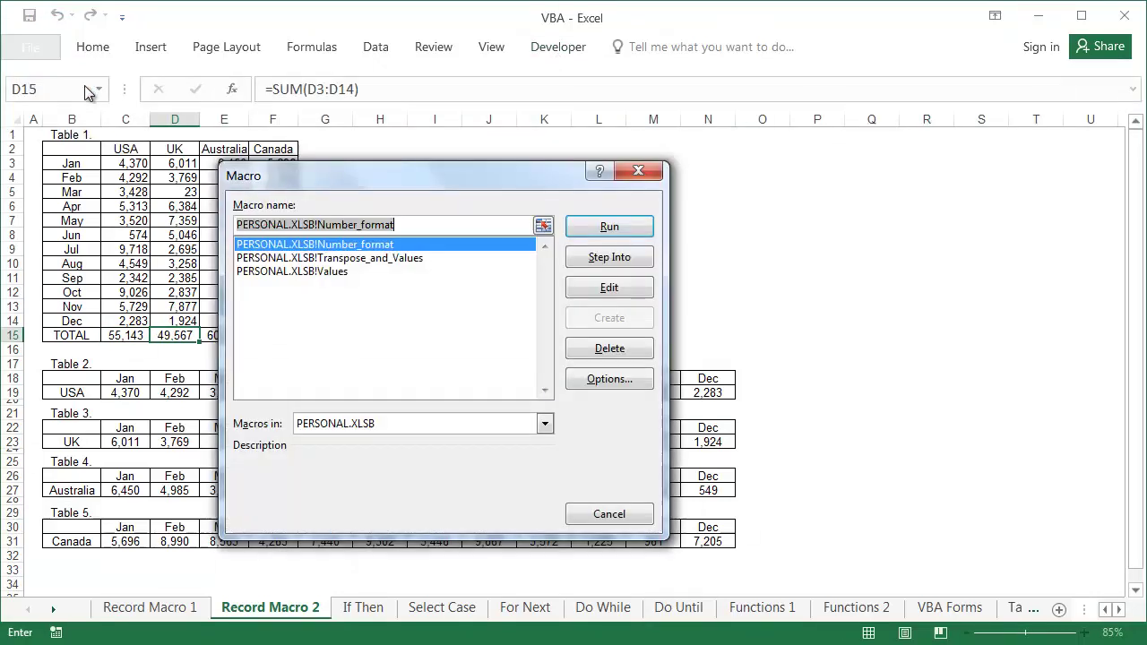
left_click(343, 272)
left_click(601, 230)
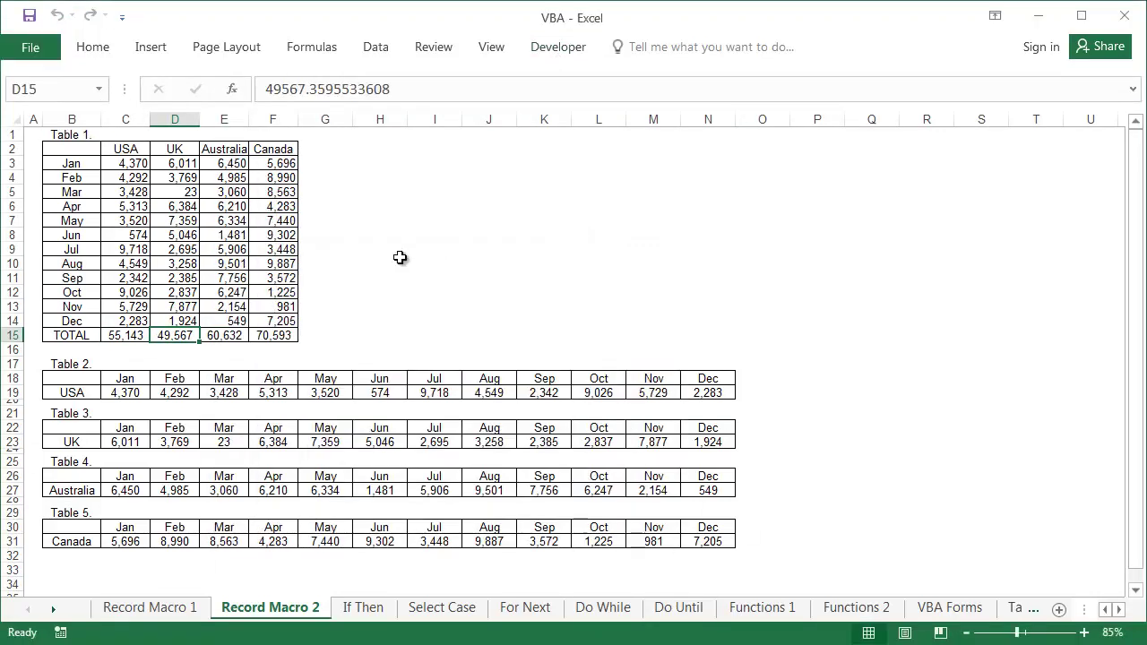
Run the Values macro on the Australia and Canada TOTAL cells E15:F15
left_click(234, 335)
left_click_drag(234, 335, 259, 335)
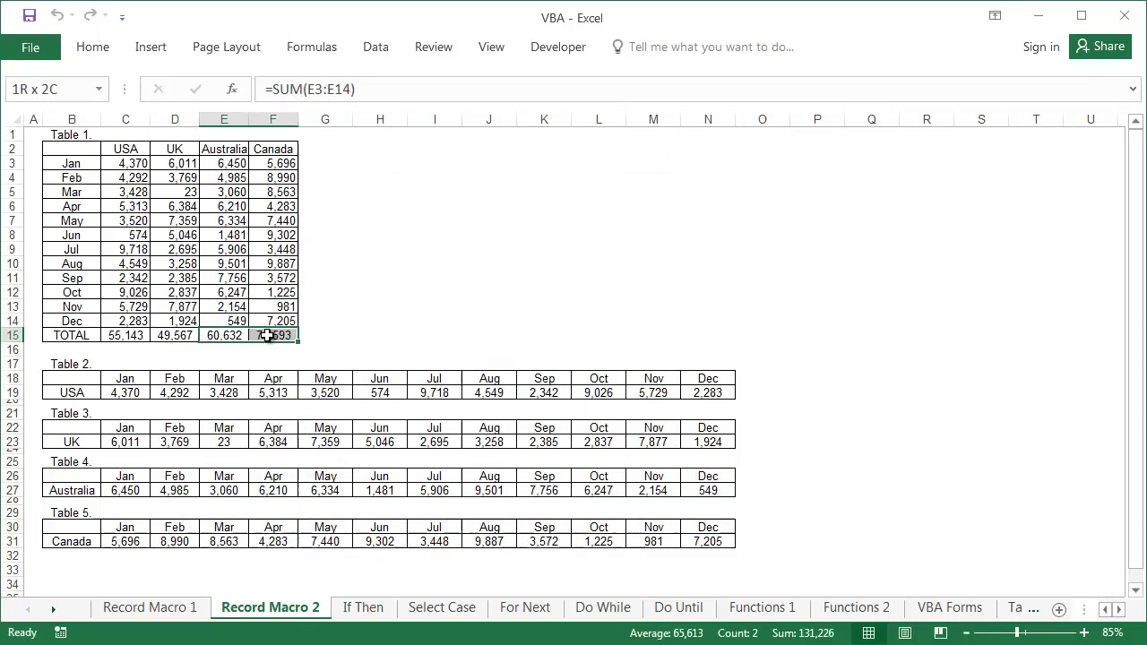
left_click(557, 52)
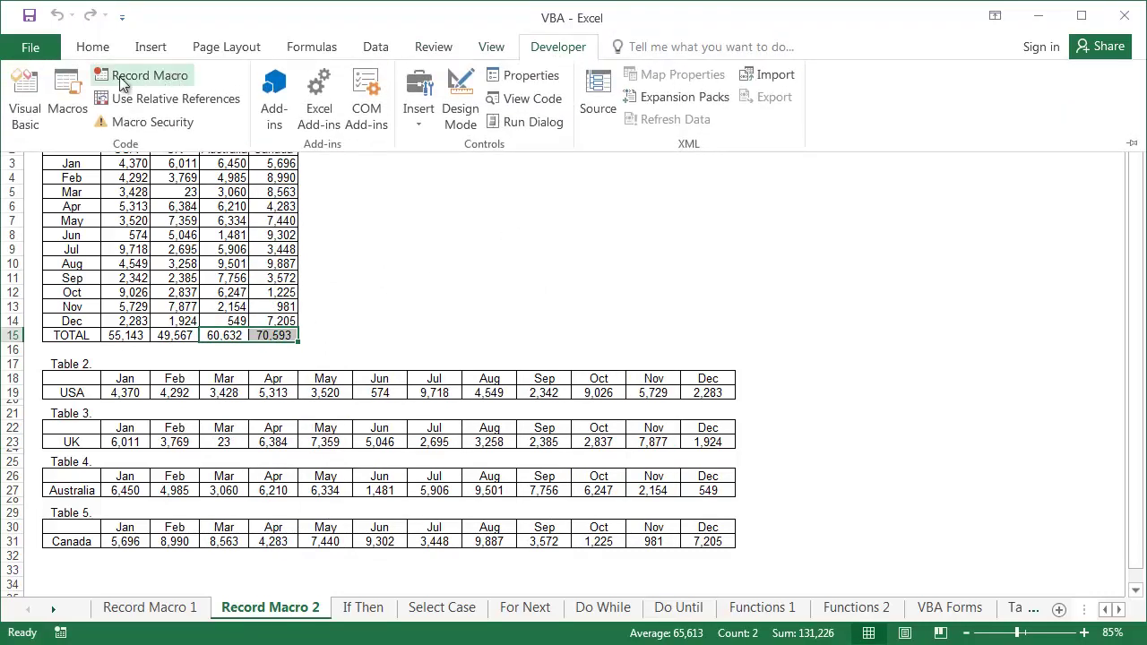
left_click(76, 93)
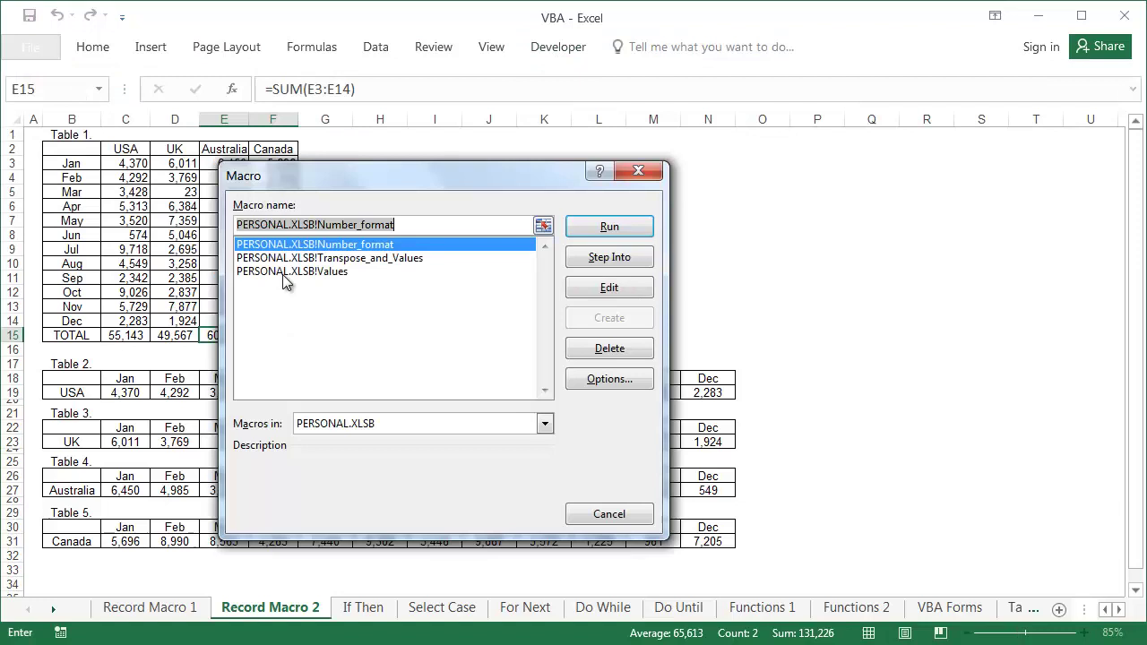
left_click(326, 271)
left_click(592, 233)
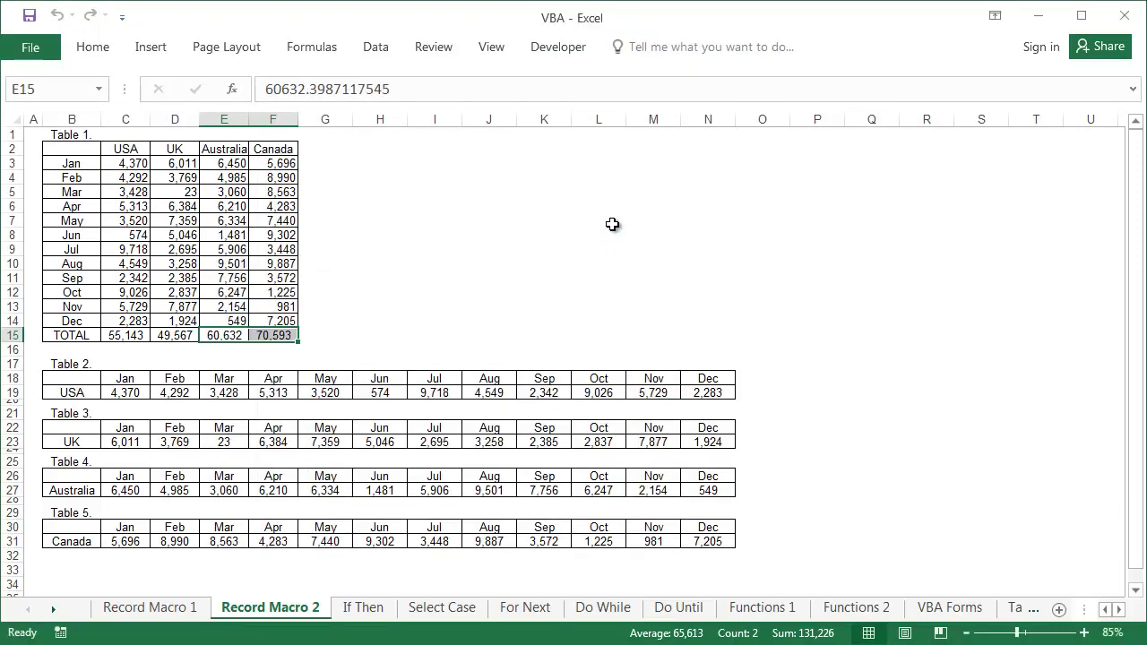
Check that the Canada, Australia, UK and USA totals are now fixed values
left_click(273, 335)
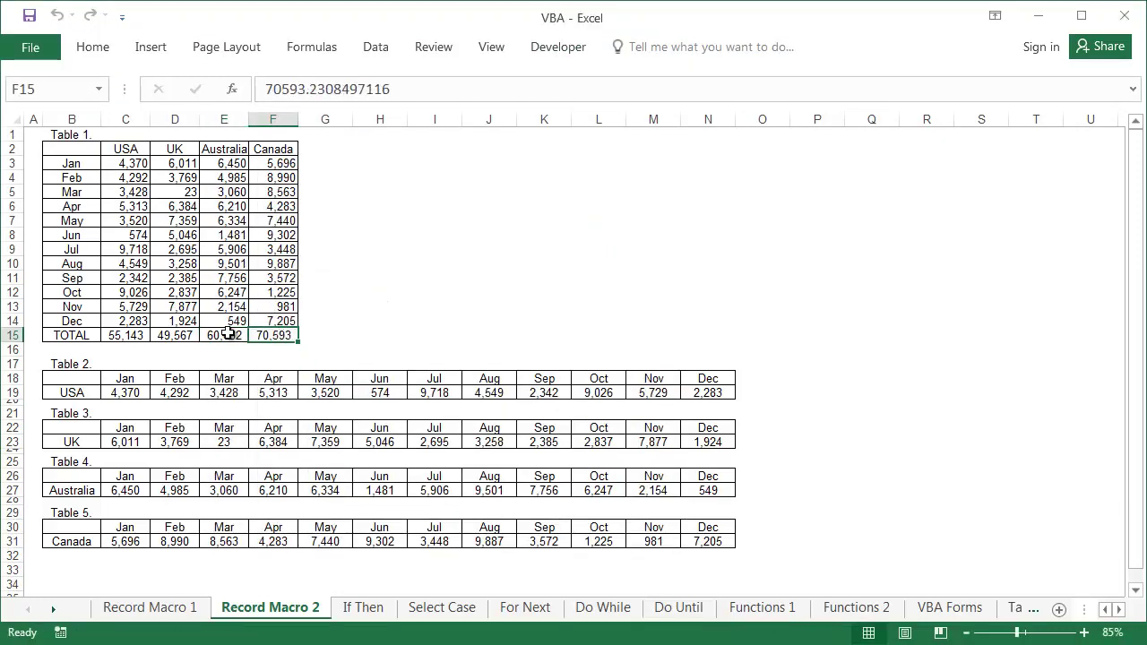
left_click(224, 335)
left_click(179, 335)
left_click(117, 335)
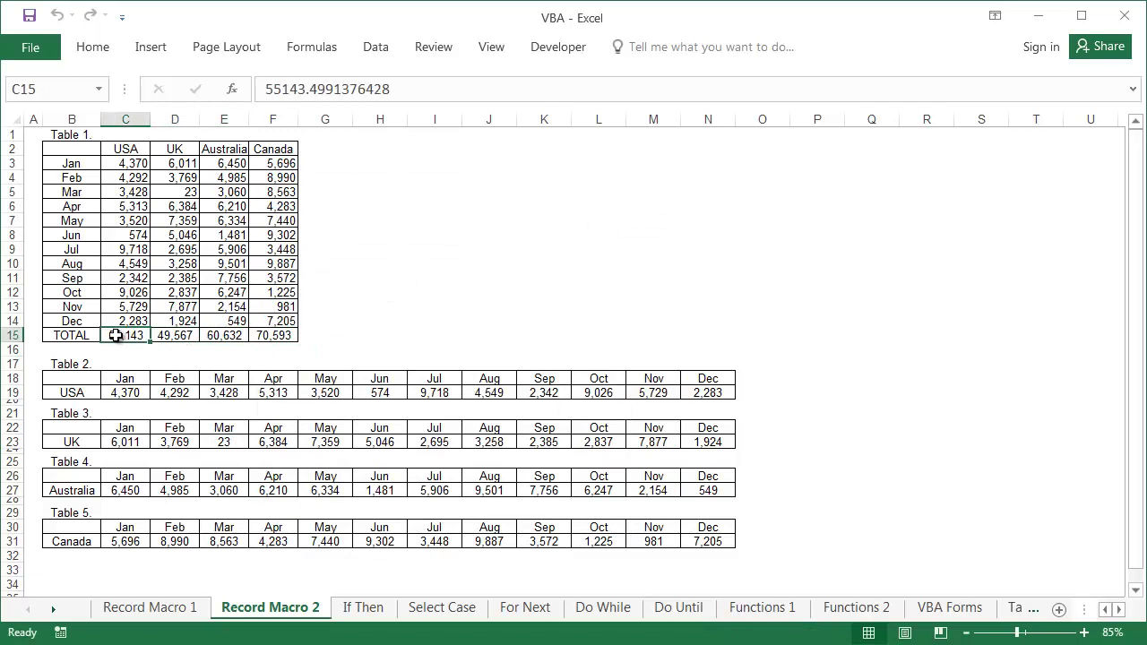
left_click(417, 304)
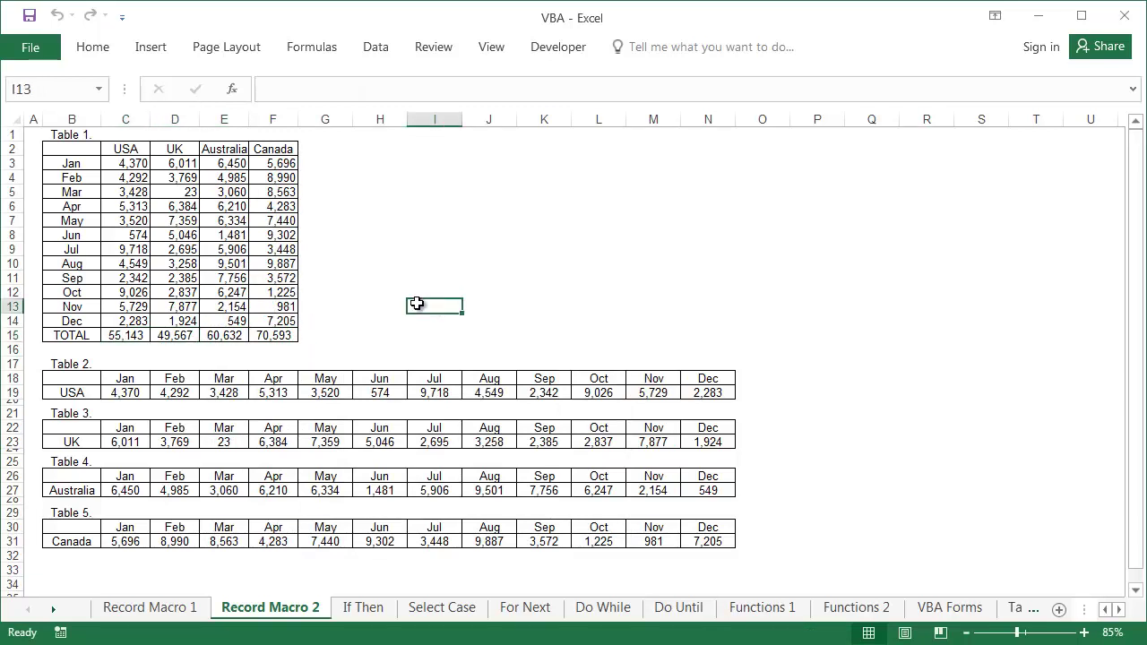